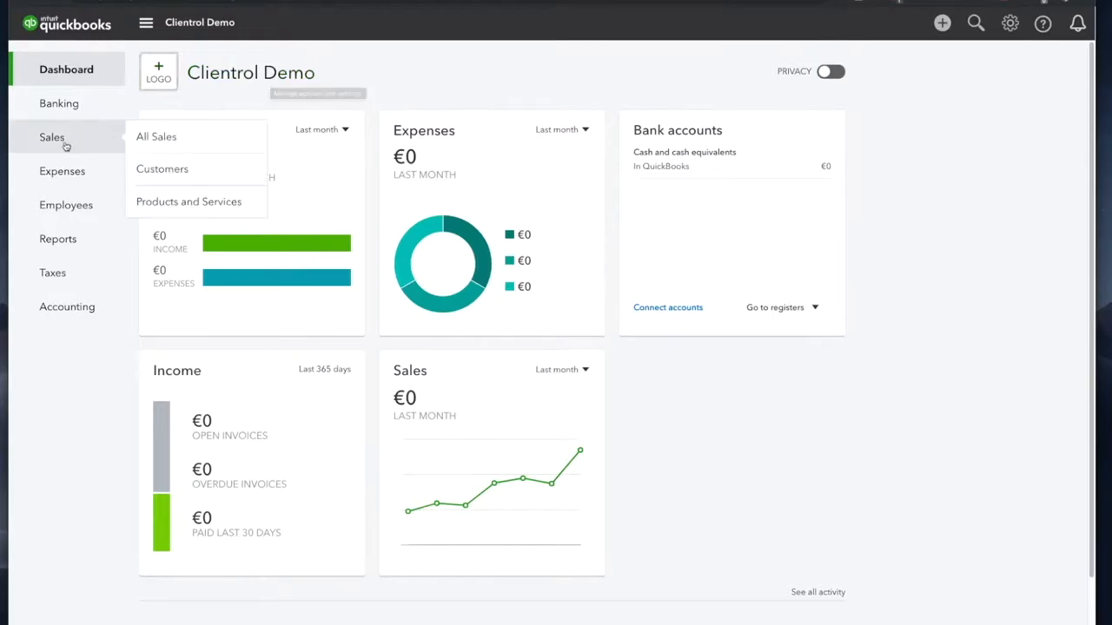
Step: Start a new customer with company Green Marketing Inc, also used as display name
click(64, 144)
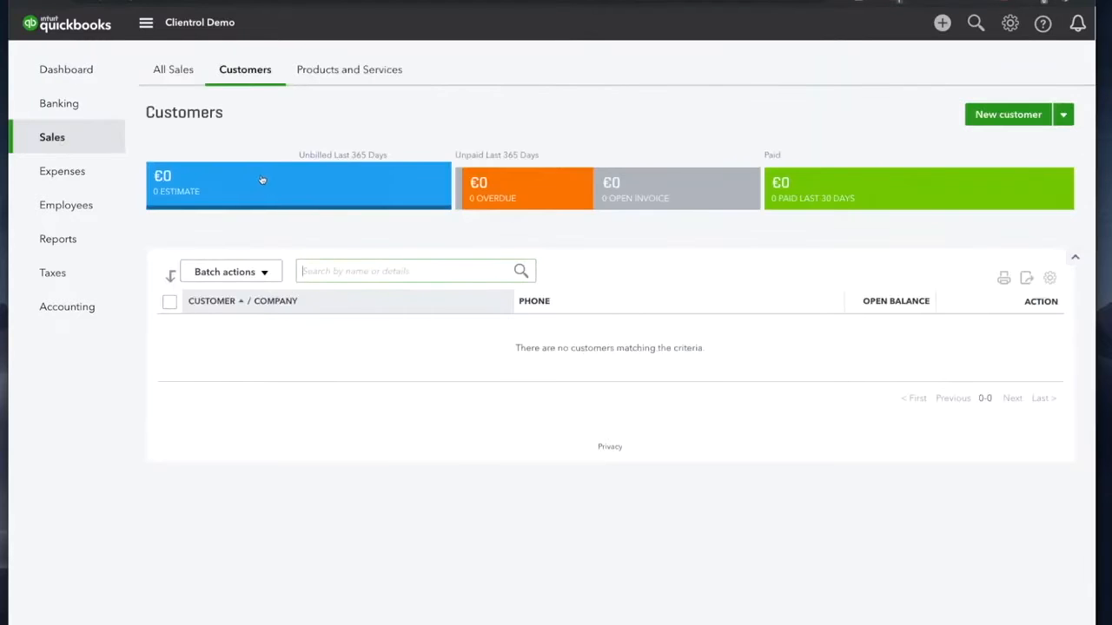
mouse_move(93, 141)
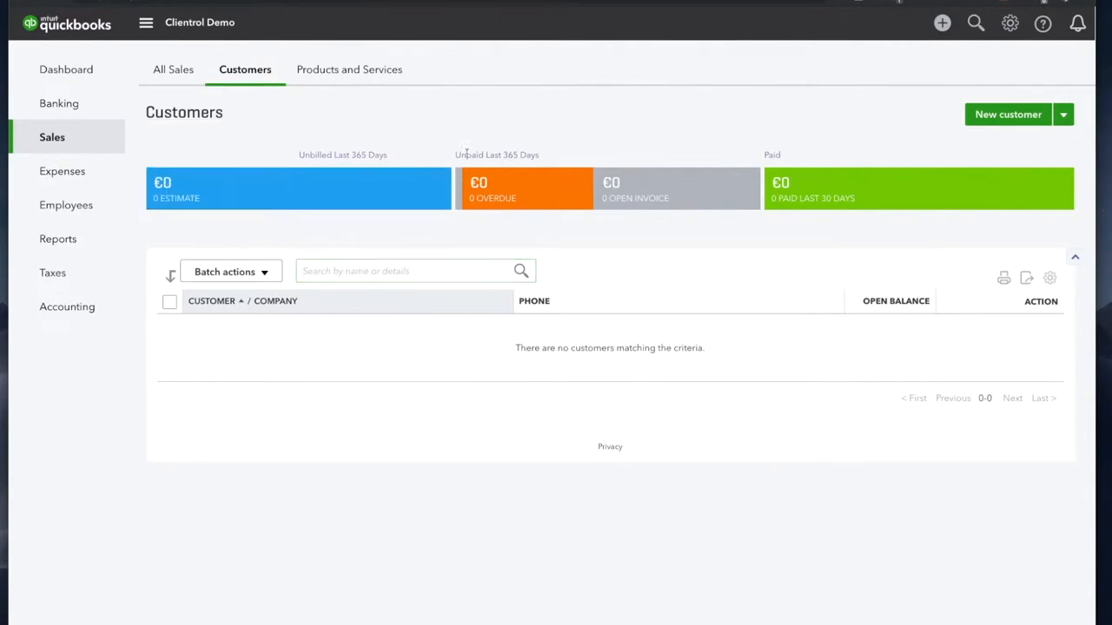
click(999, 114)
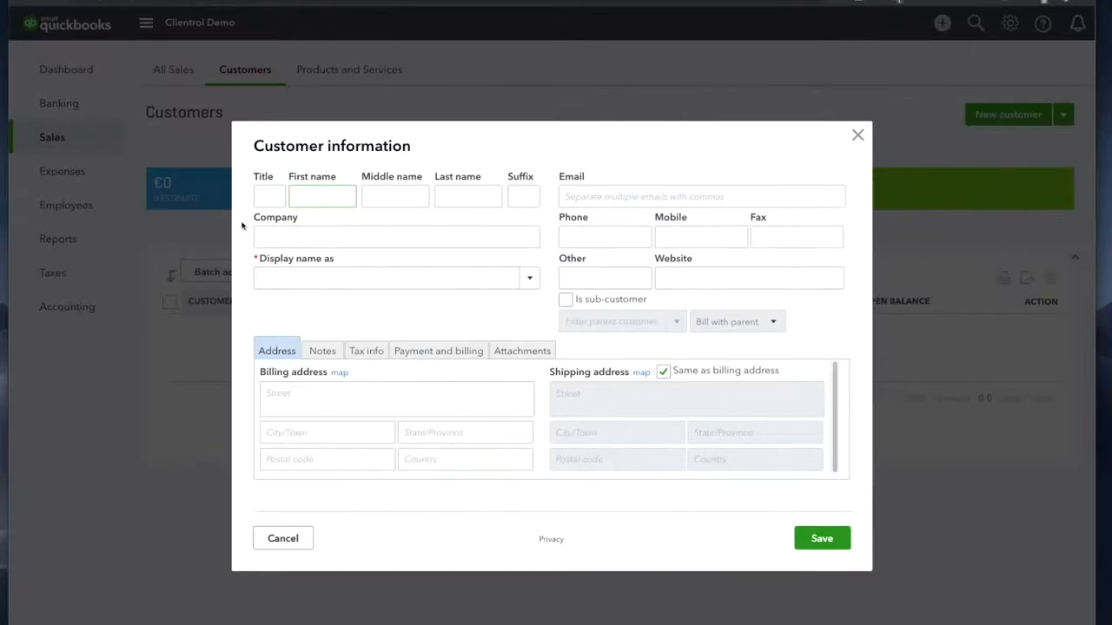
click(297, 232)
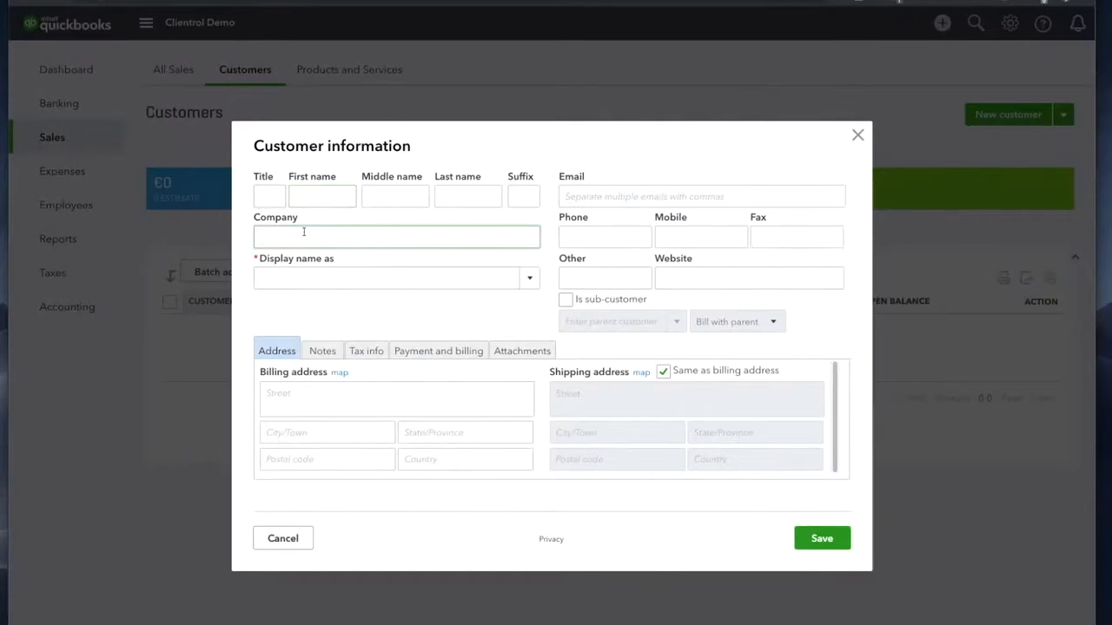
text(Green Marketing Inc)
click(353, 278)
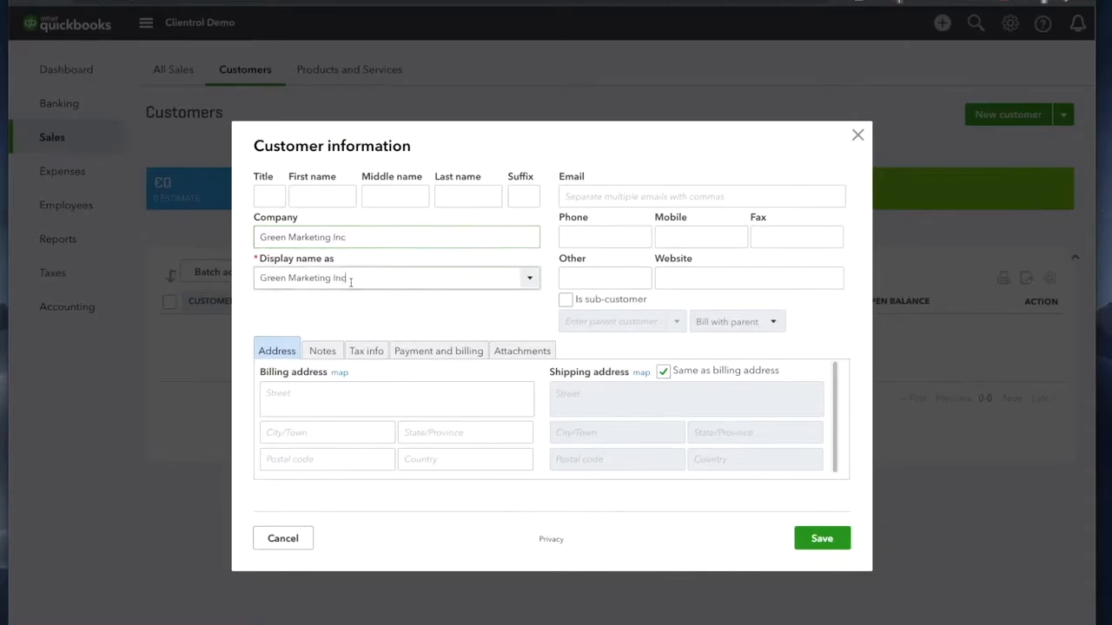
Step: Enter the contact's title, first name and last name
click(283, 196)
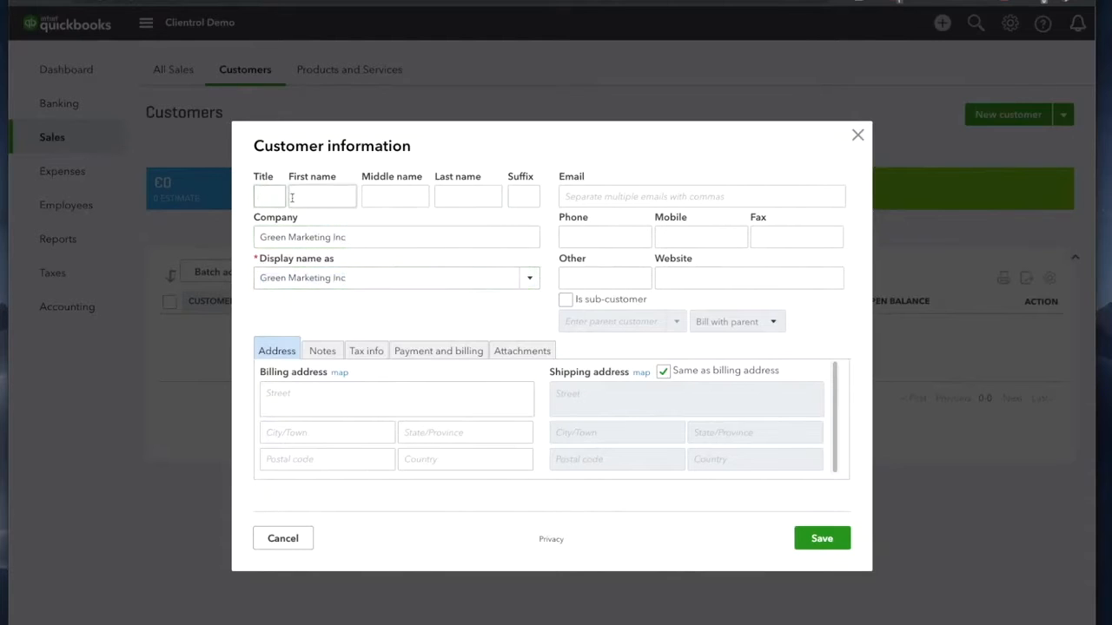
text(Mr)
key(Tab)
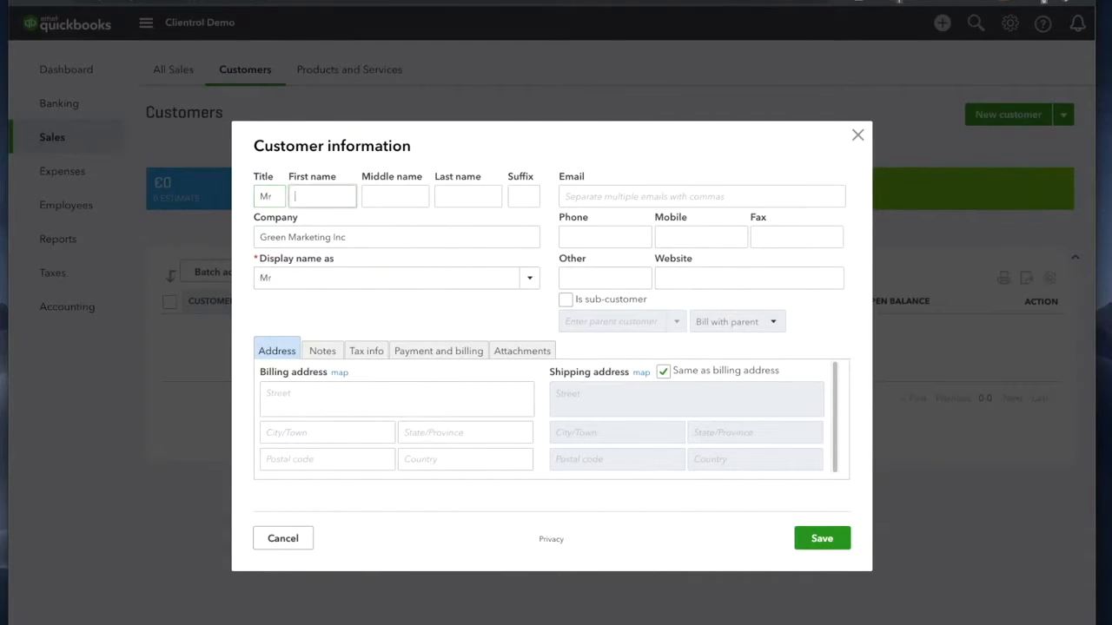
text(John)
key(Tab)
text(Appleseed)
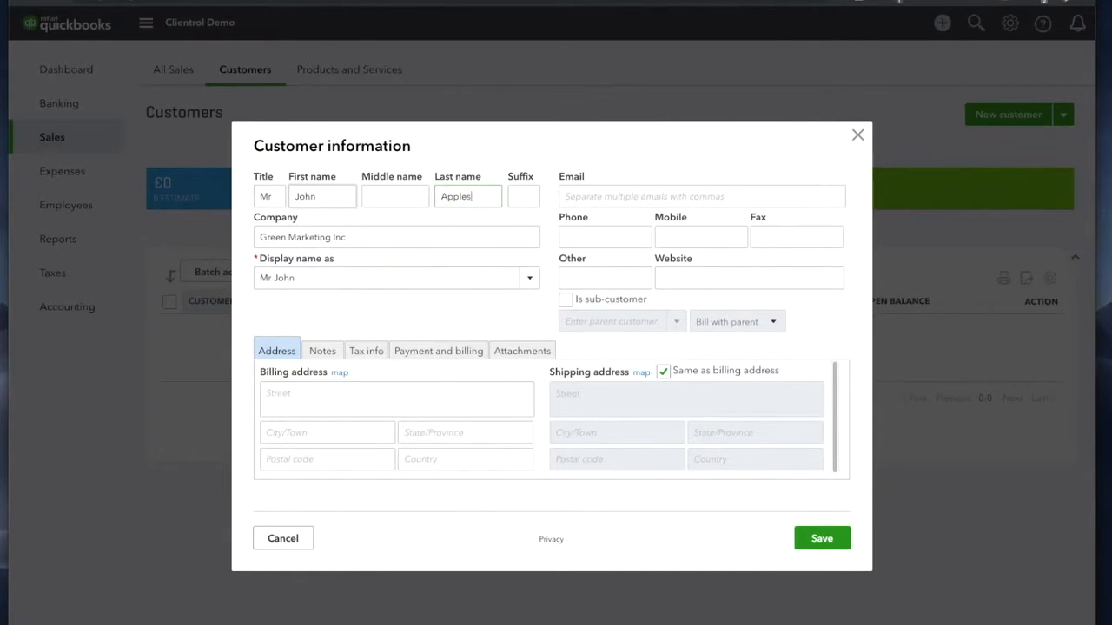
Step: Enter the contact's e-mail address, correcting its middle part
click(598, 196)
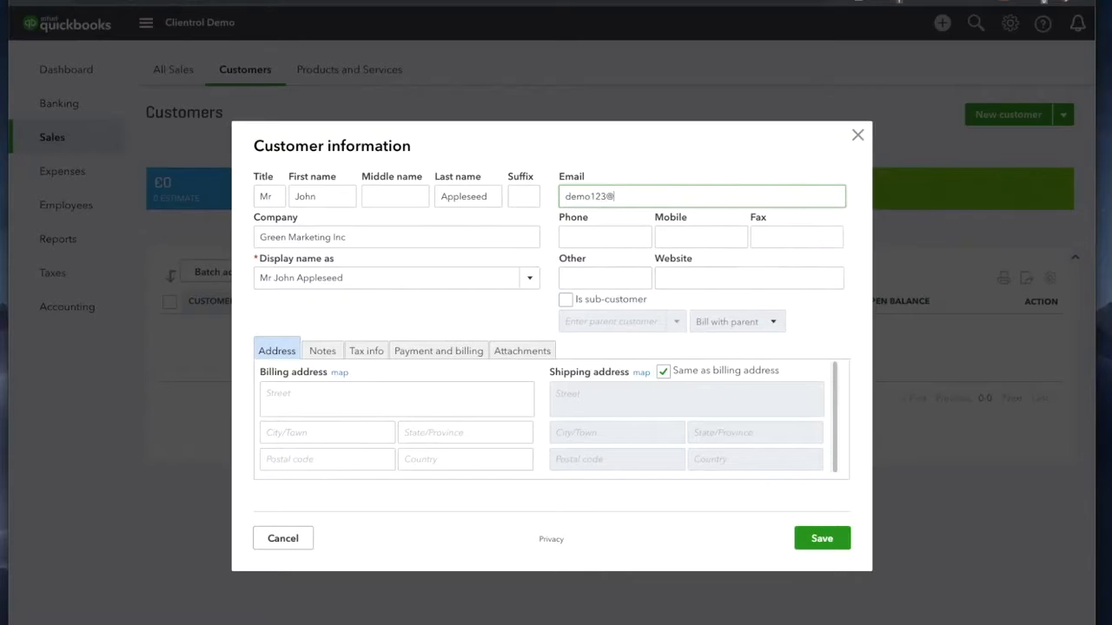
click(608, 196)
key(BackSpace)
key(BackSpace)
key(BackSpace)
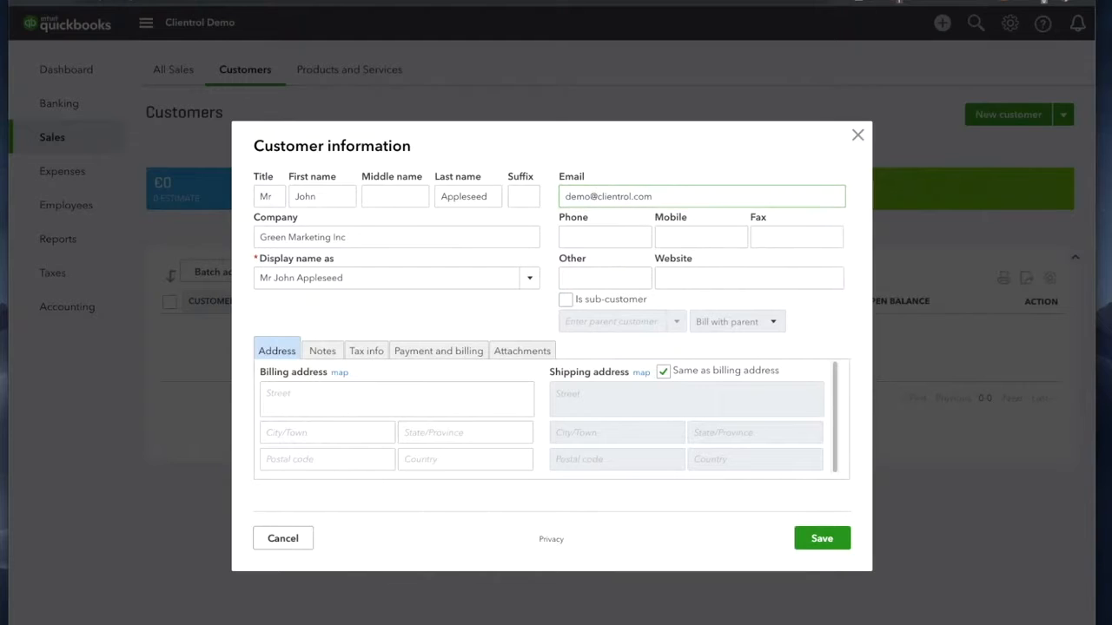
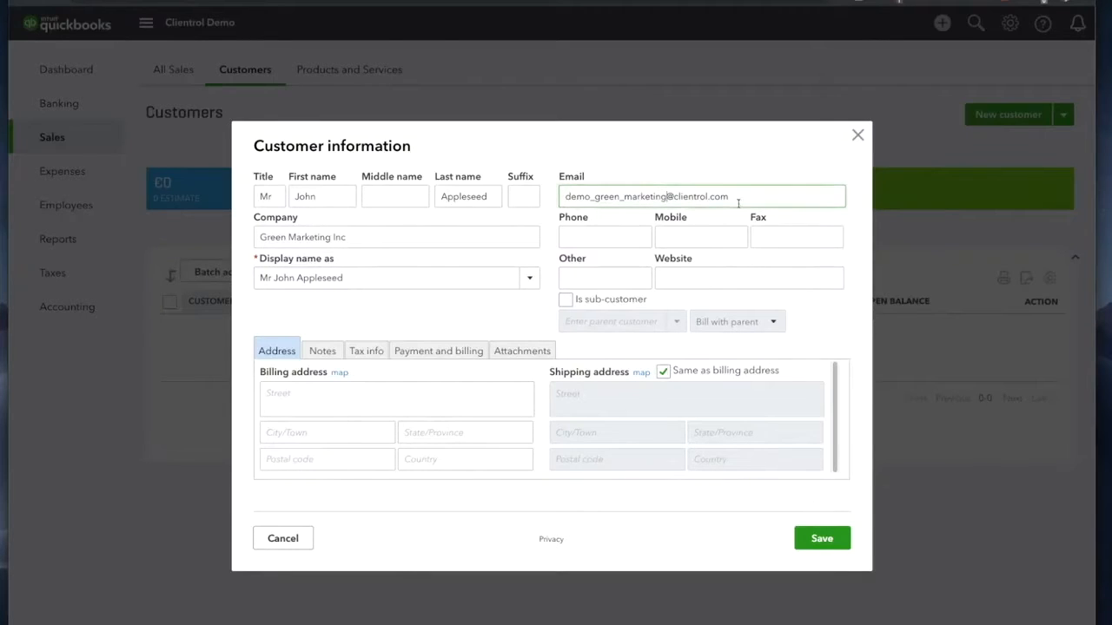
Step: Fill in the billing street, state, postal code and country
click(314, 390)
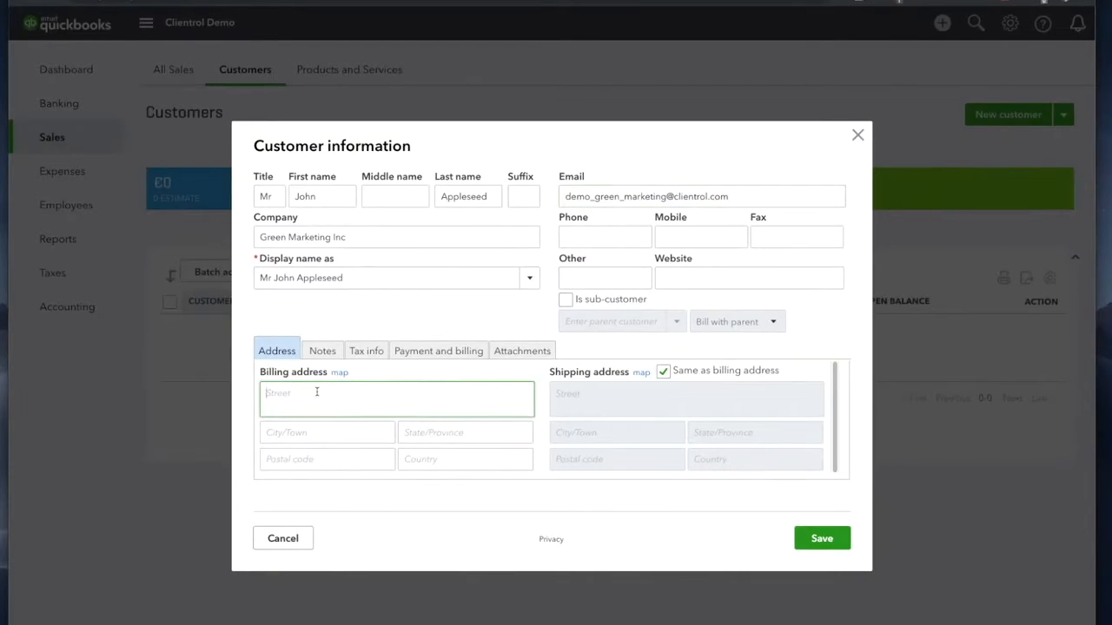
text(Myrtle beach)
key(BackSpace)
key(BackSpace)
key(BackSpace)
key(BackSpace)
key(BackSpace)
text(Beach)
key(Tab)
key(Tab)
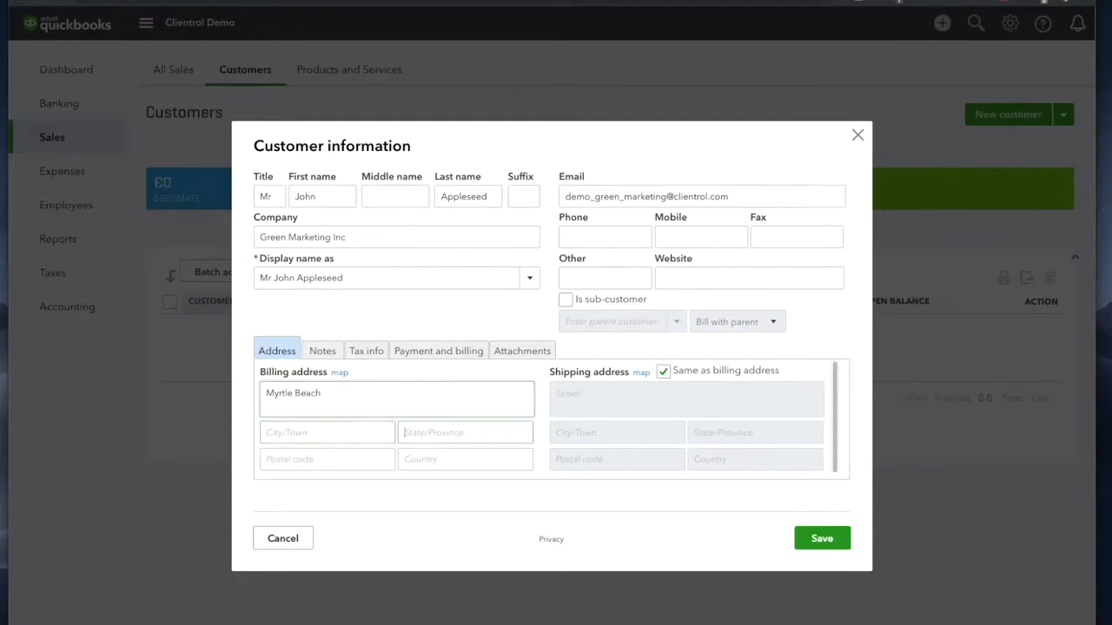
text(SC)
key(Tab)
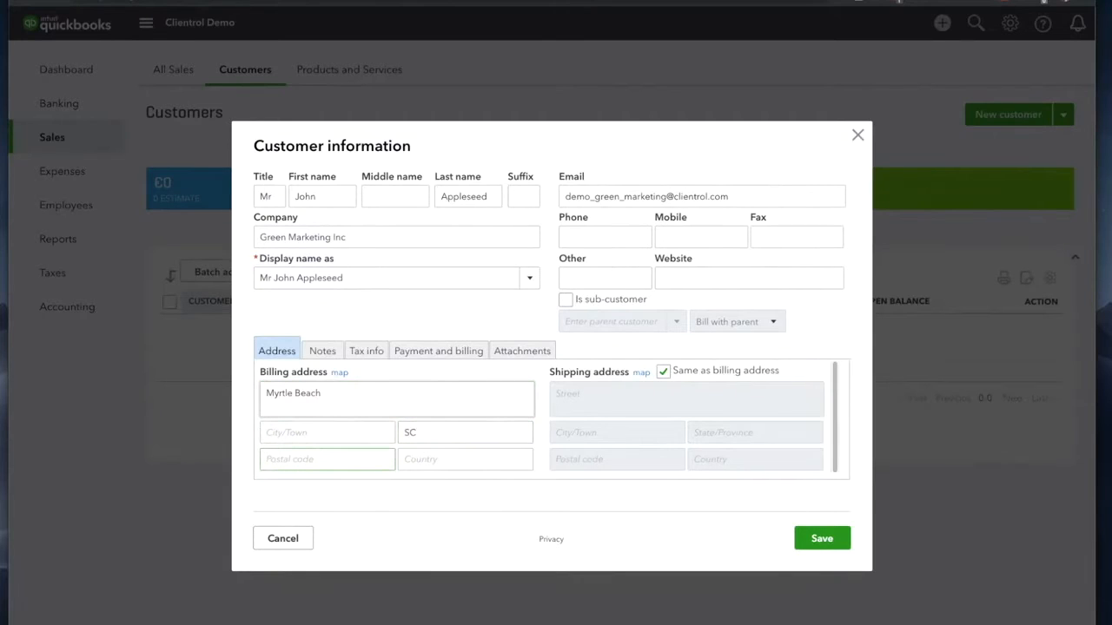
text(2577)
click(443, 461)
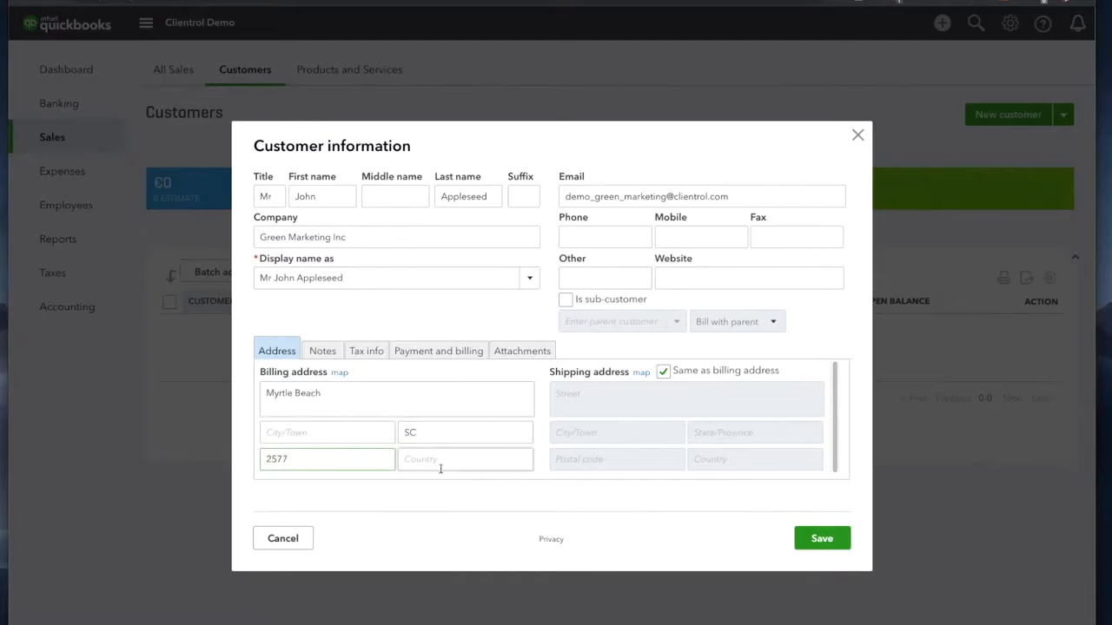
text(United States)
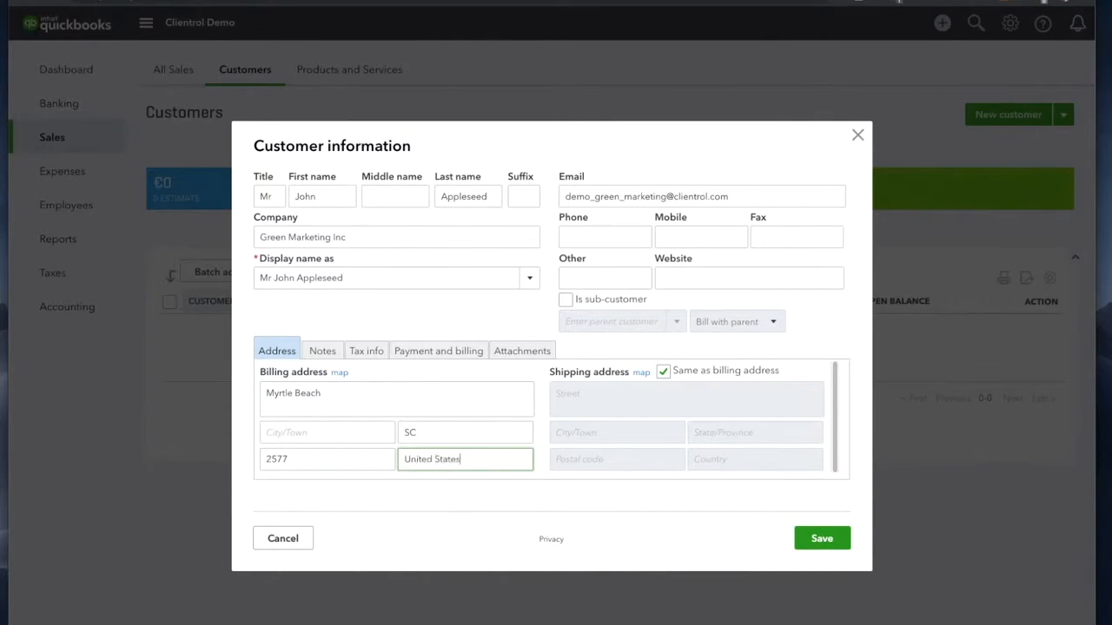
Step: Add the billing city and save the Green Marketing Inc customer
triple_click(348, 397)
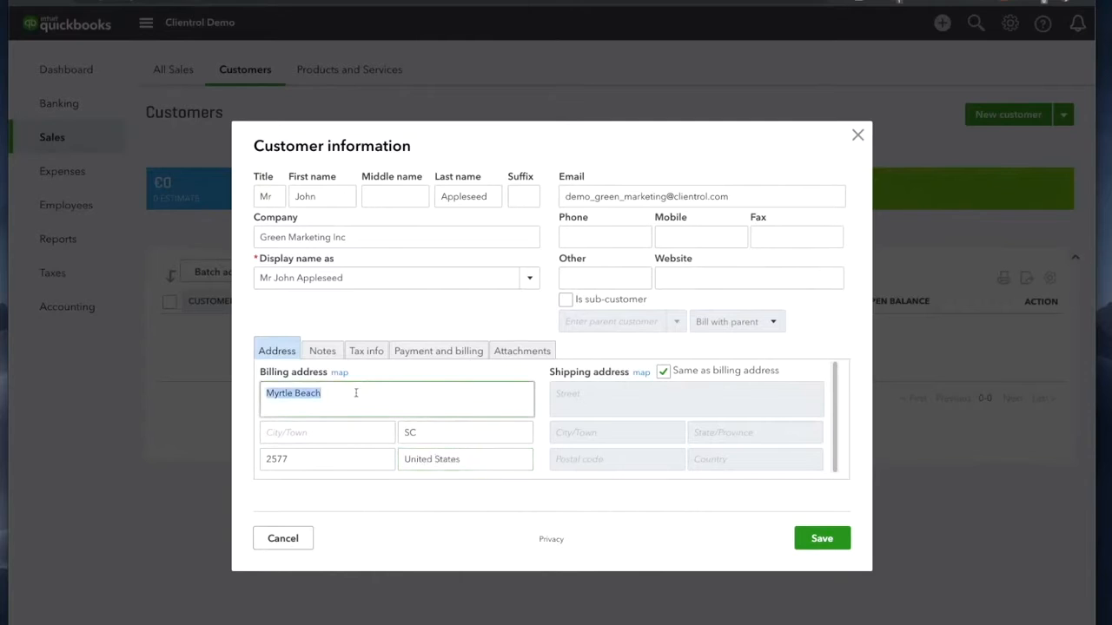
click(314, 432)
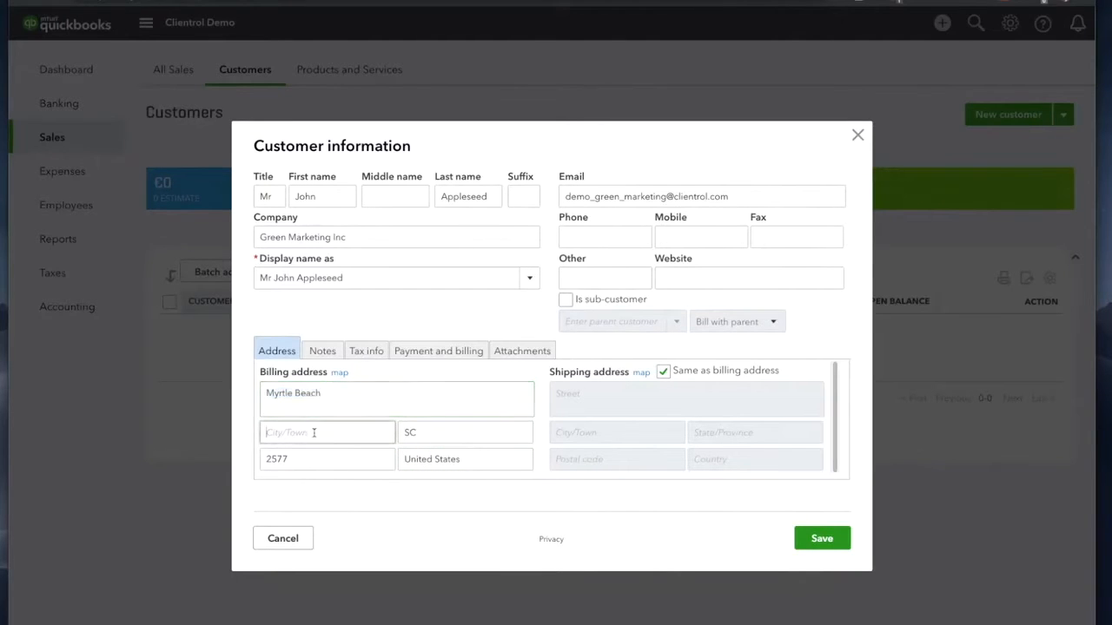
text(Myrtle Beach)
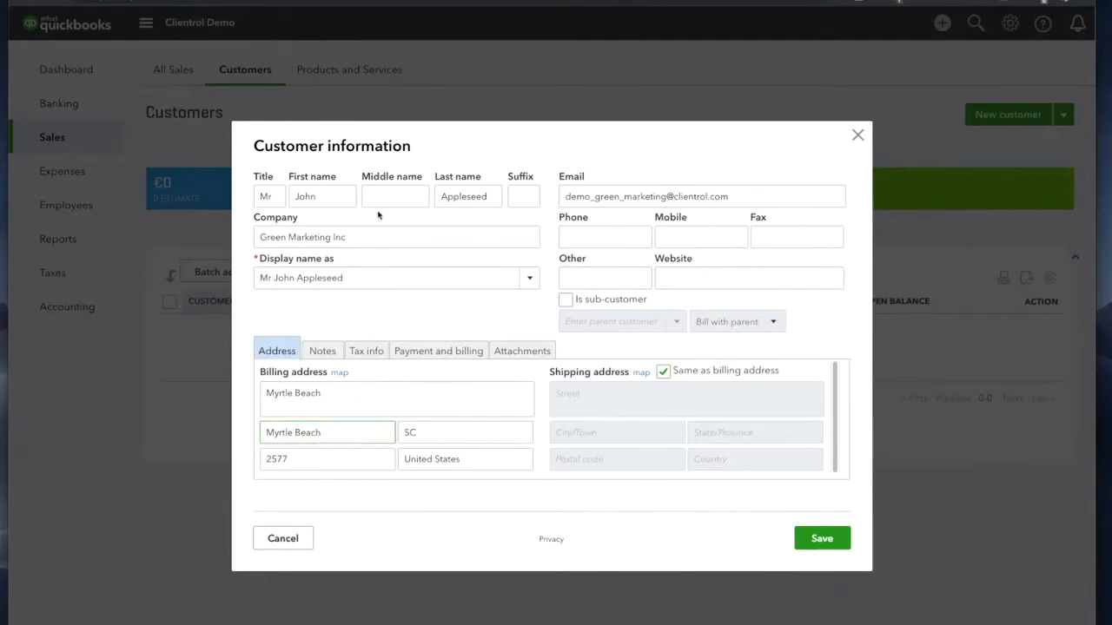
drag(346, 238, 254, 237)
click(820, 538)
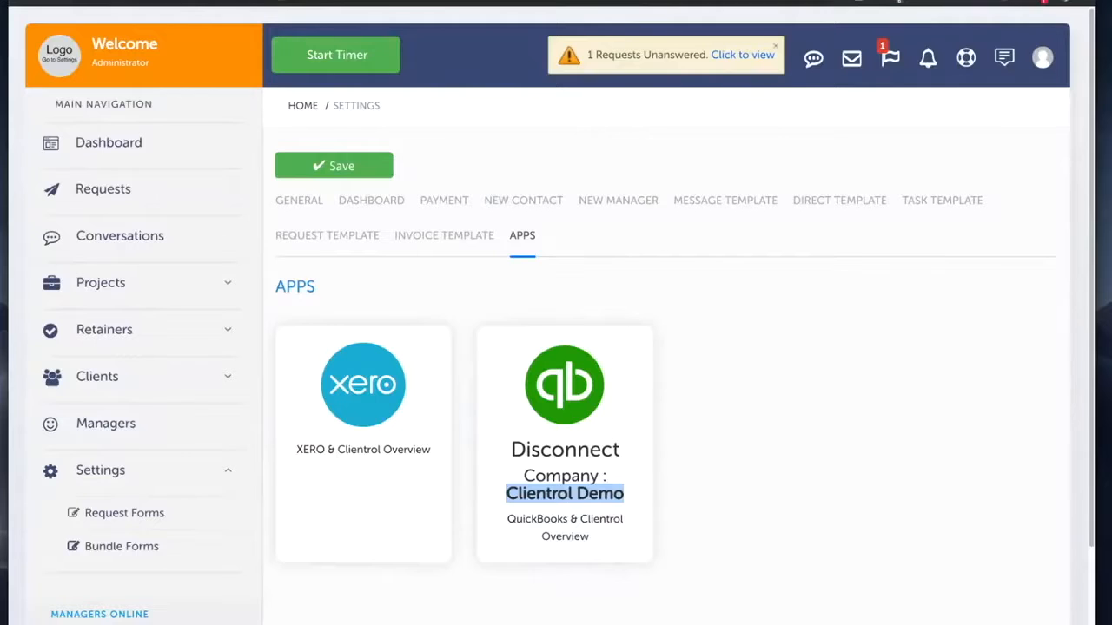
Step: Go to the Clientrol clients section and start a new client
click(116, 376)
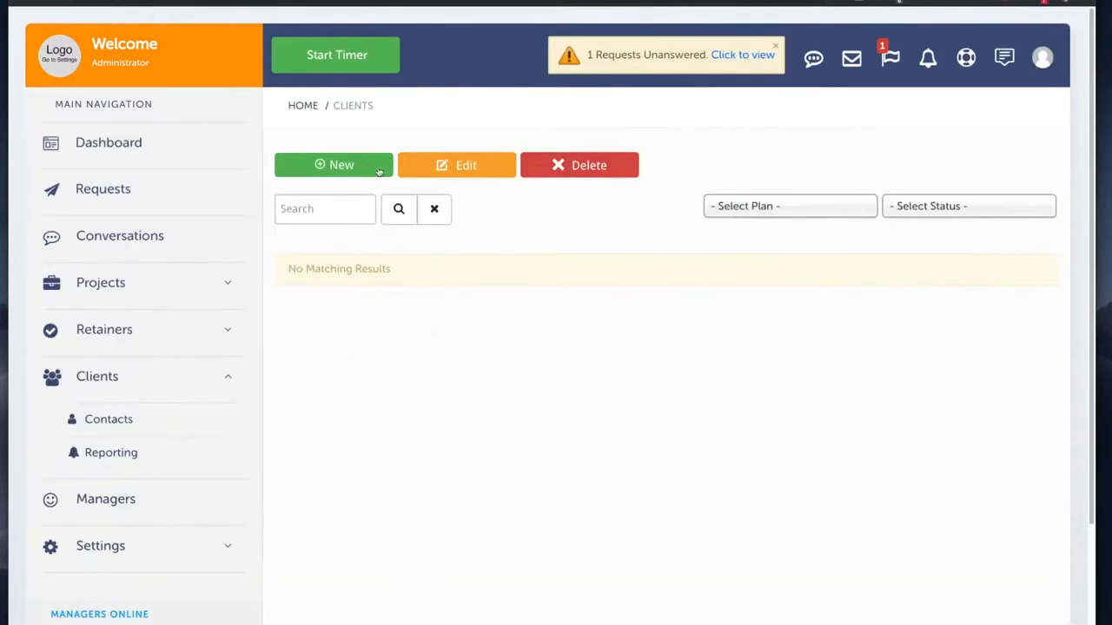
click(335, 165)
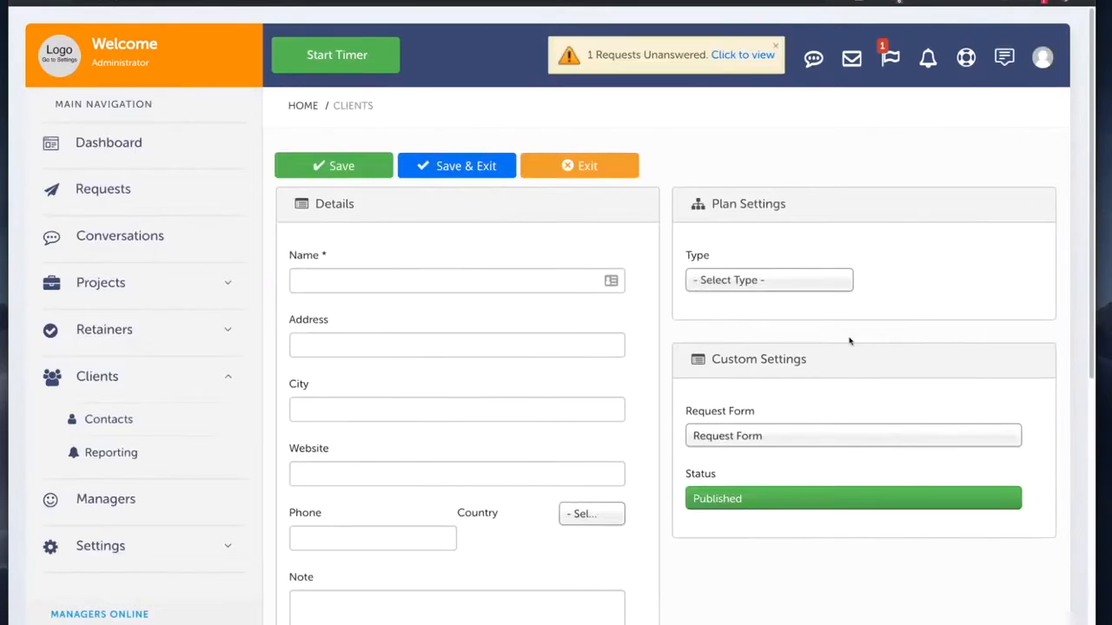
Step: Set client type Account and import Green Marketing Inc's details from QuickBooks
click(740, 289)
click(721, 426)
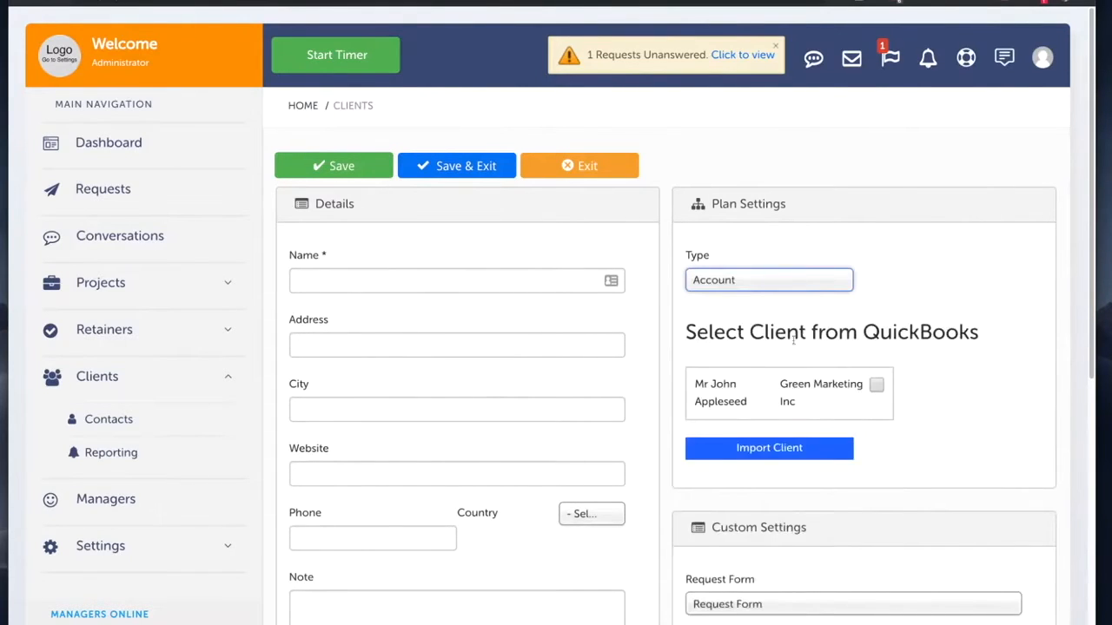
click(876, 384)
click(784, 449)
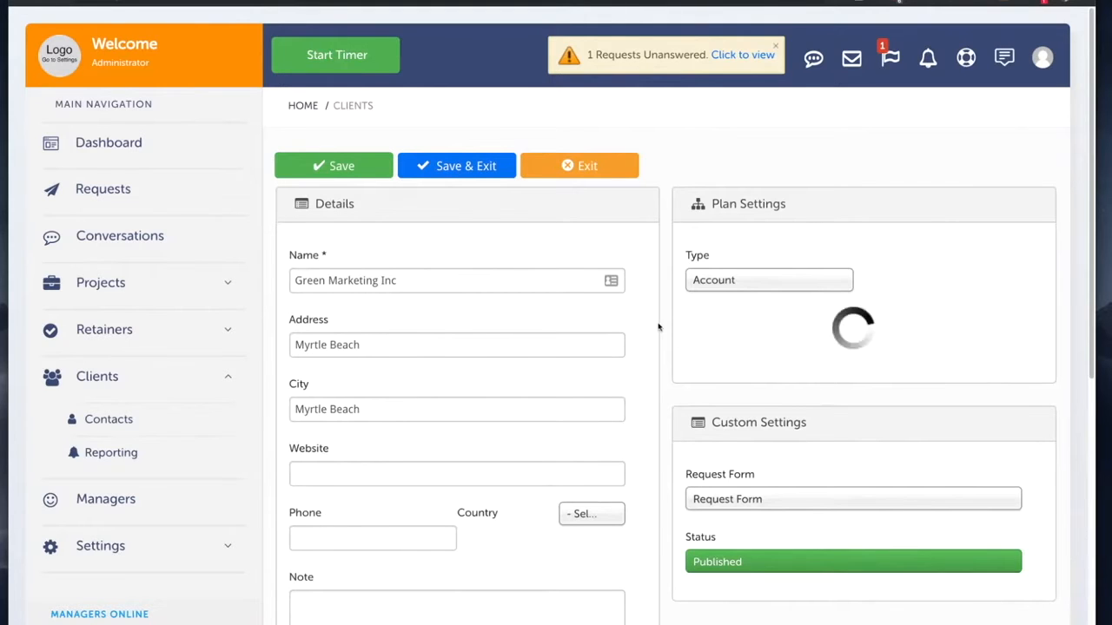
scroll(630, 318, down, 3)
scroll(630, 342, up, 2)
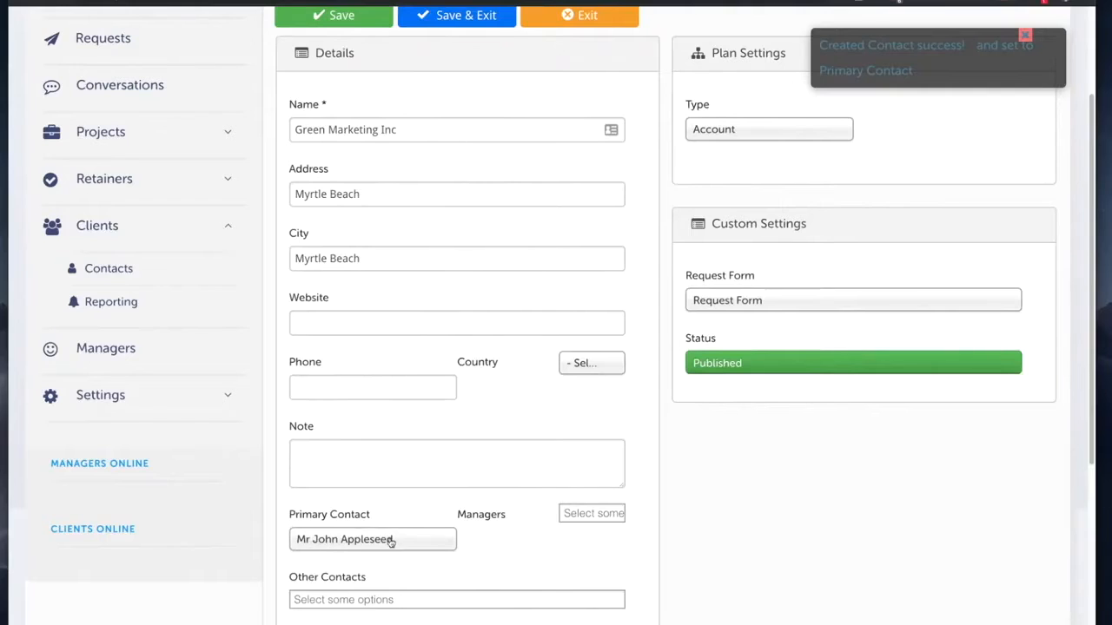
scroll(399, 530, up, 1)
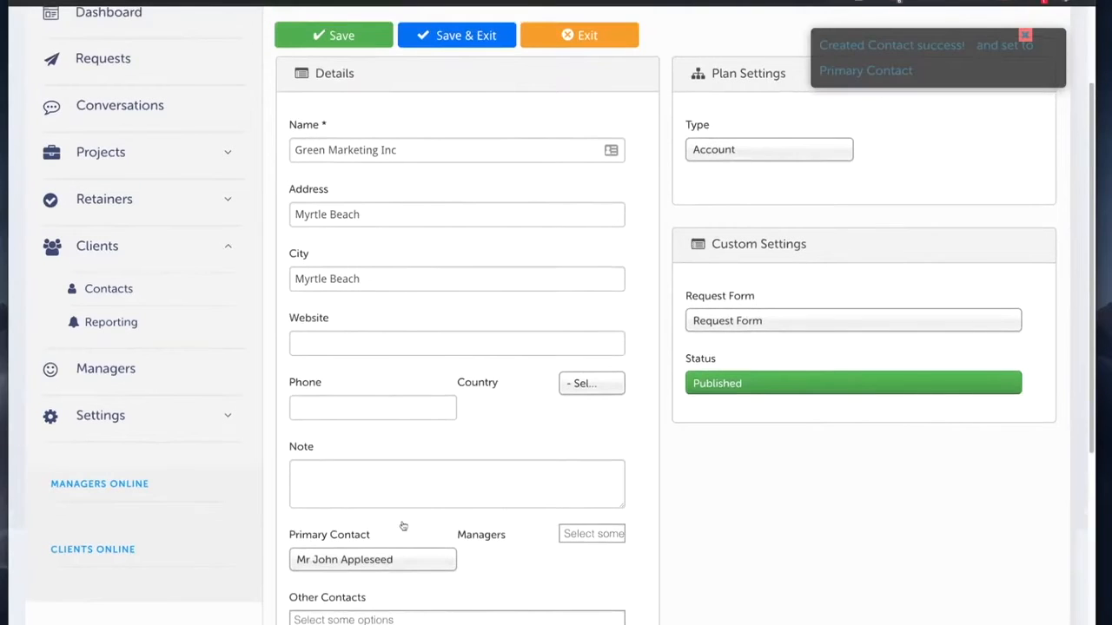
Step: Keep Request Form, mark the client as favourite, and save it to the clients list
click(727, 323)
click(728, 325)
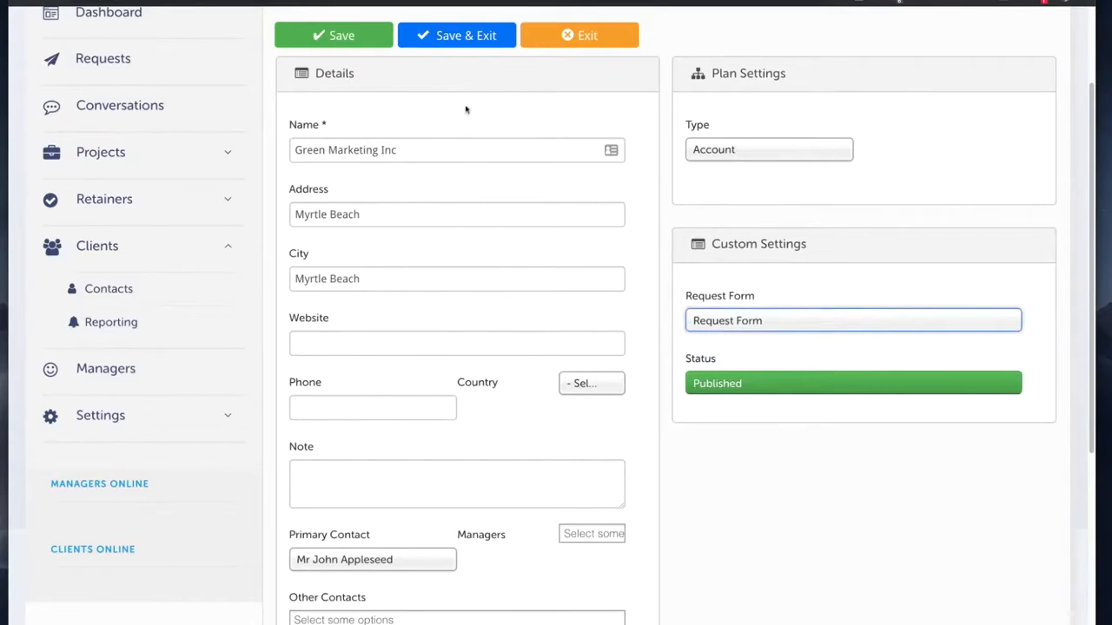
scroll(380, 395, down, 3)
click(352, 606)
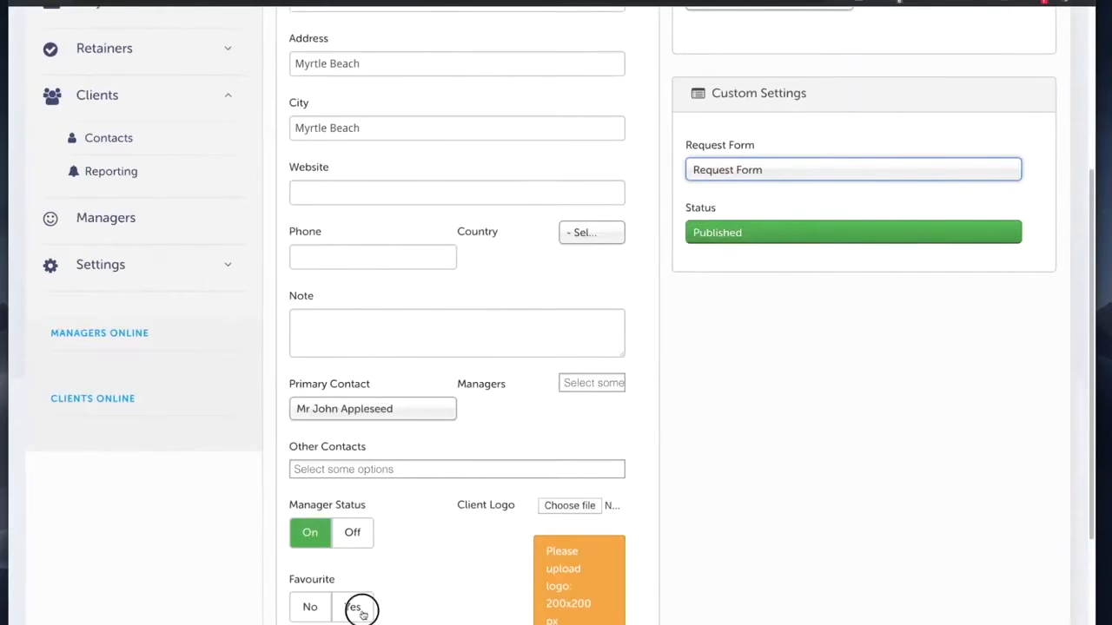
scroll(447, 461, up, 5)
click(460, 166)
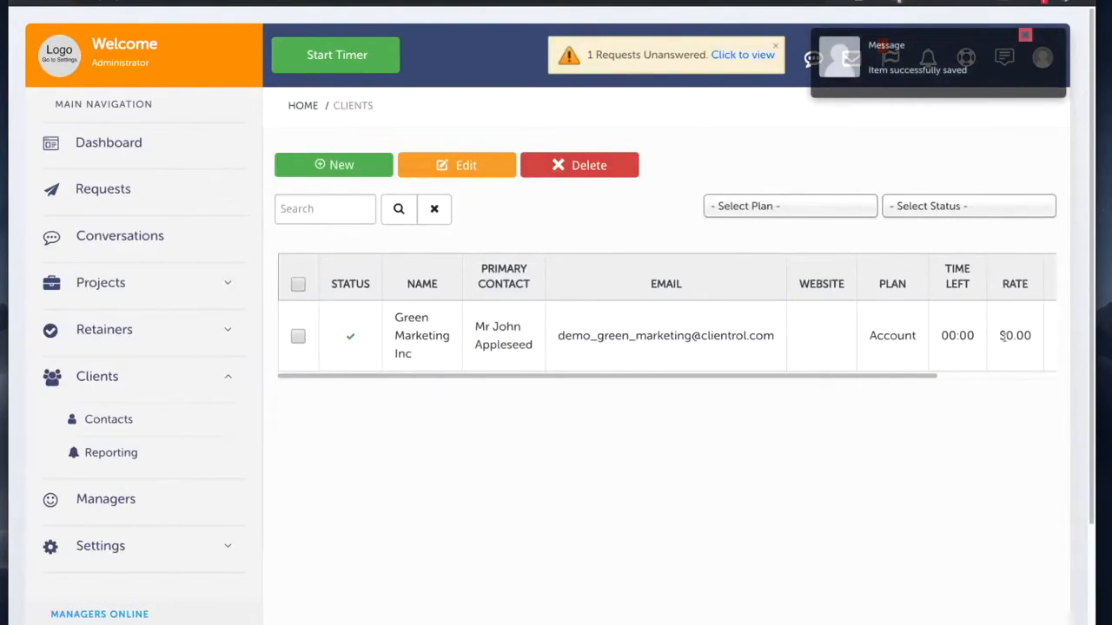
drag(998, 335, 1031, 335)
Step: Start an invoice for Green Marketing Inc and add a new product/service on line 1
click(1029, 336)
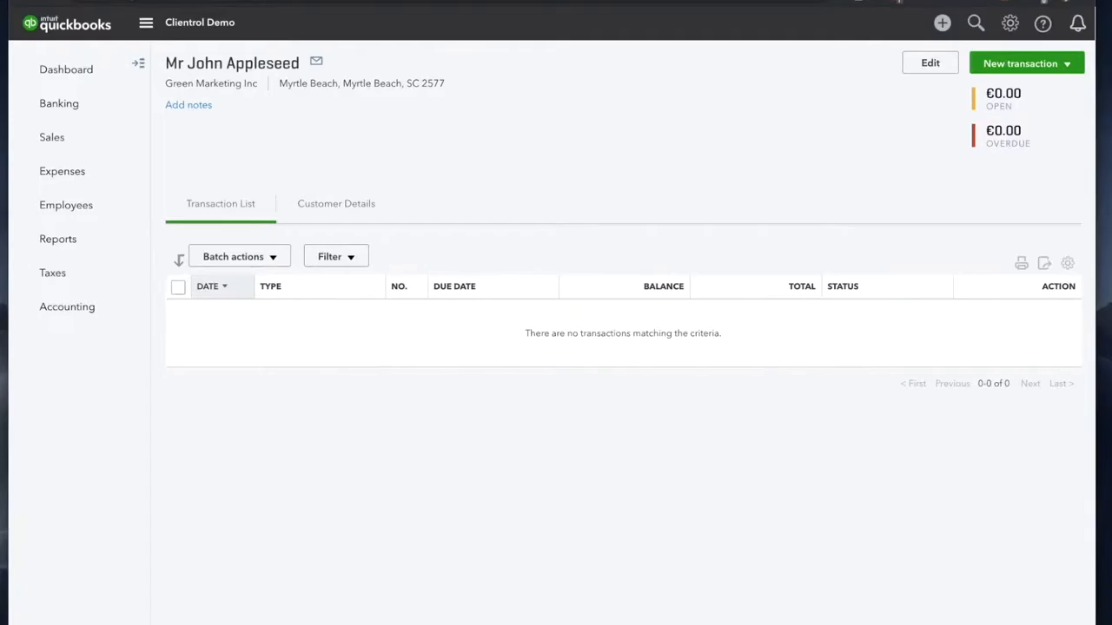
click(1023, 65)
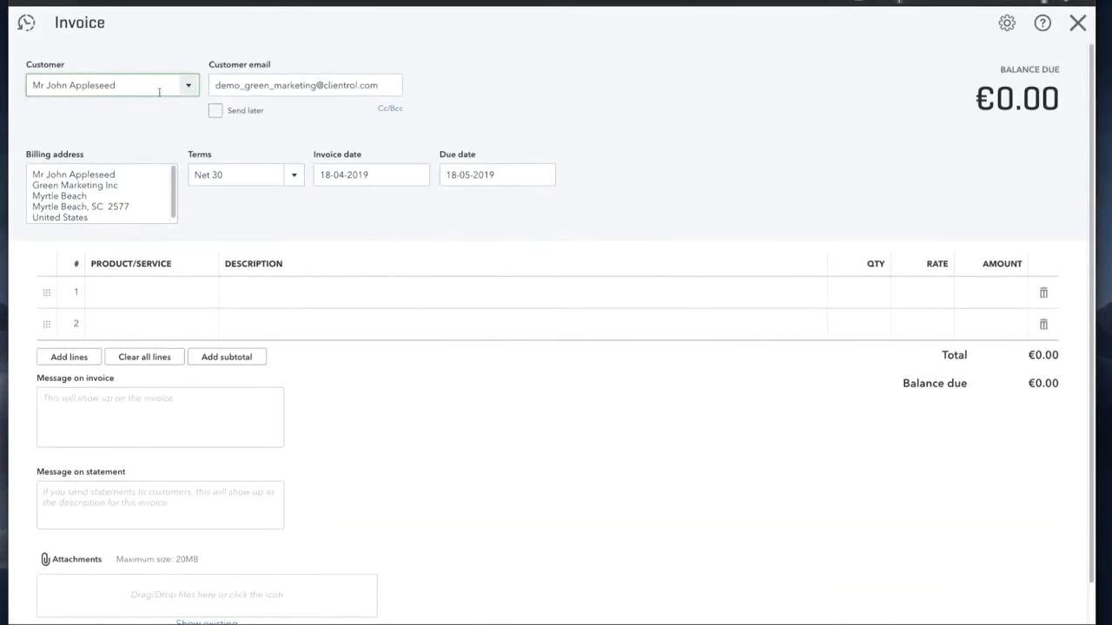
click(189, 86)
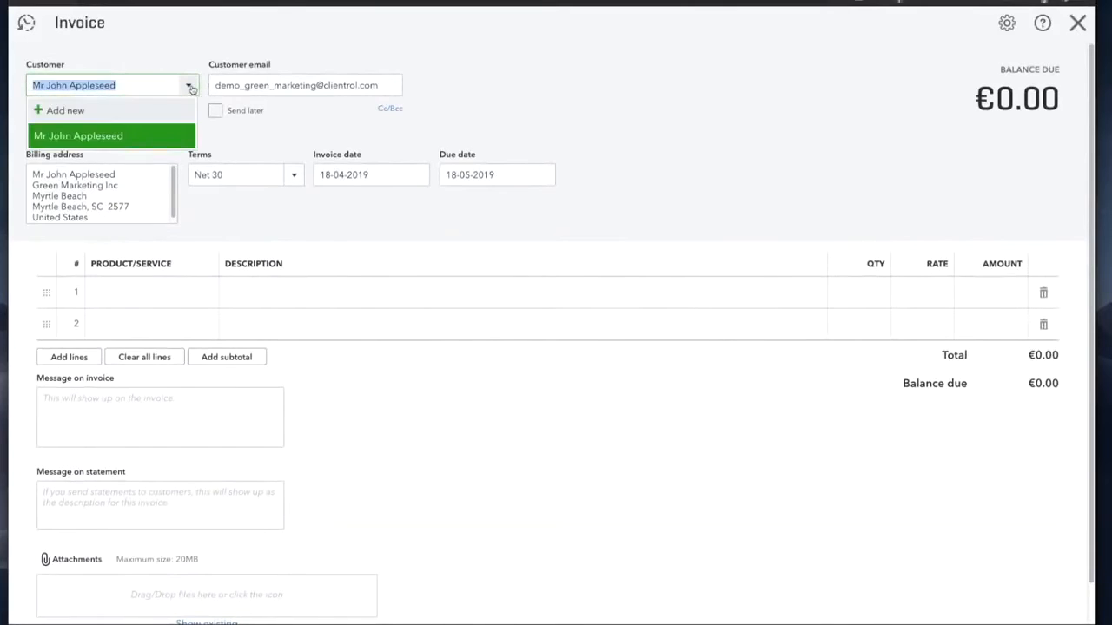
click(162, 139)
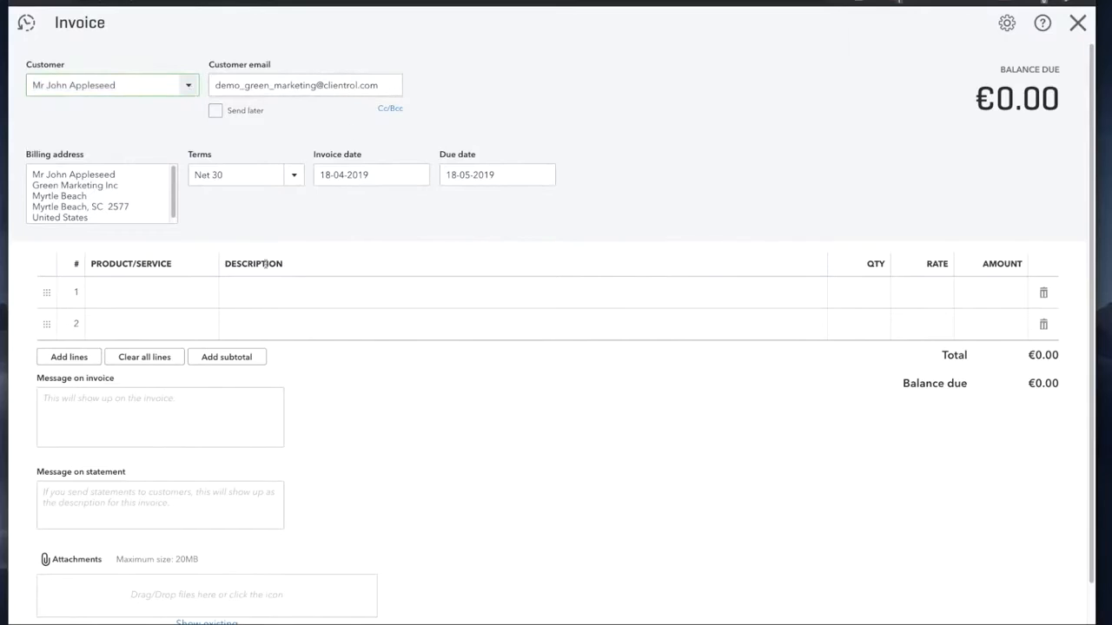
click(178, 294)
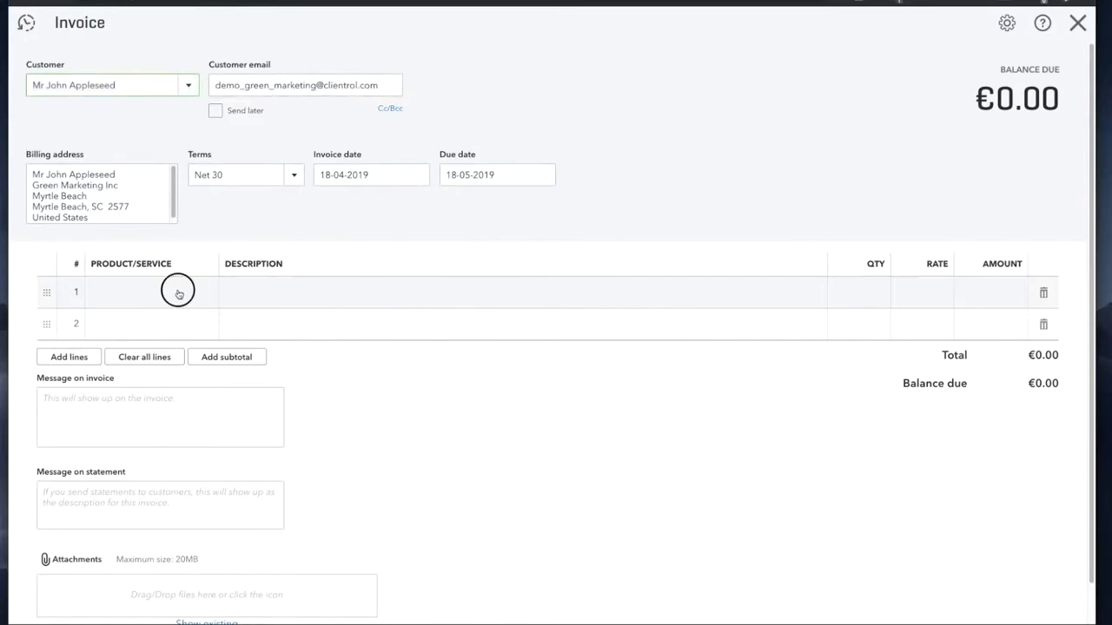
click(207, 297)
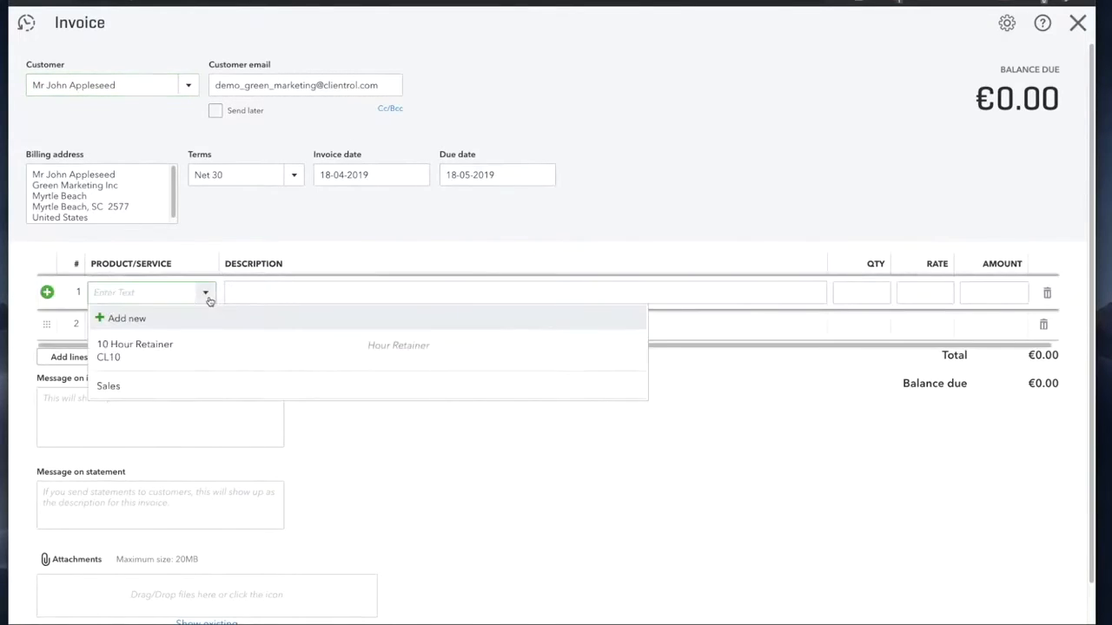
click(200, 293)
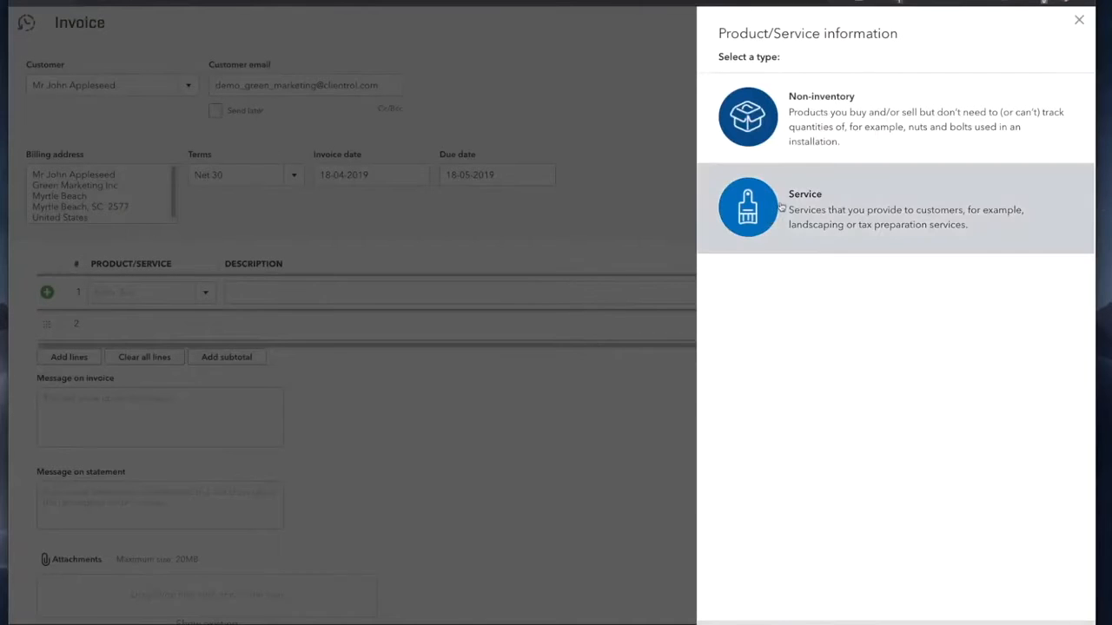
Step: Make the new item a service named 20 Hour Retainer
click(779, 203)
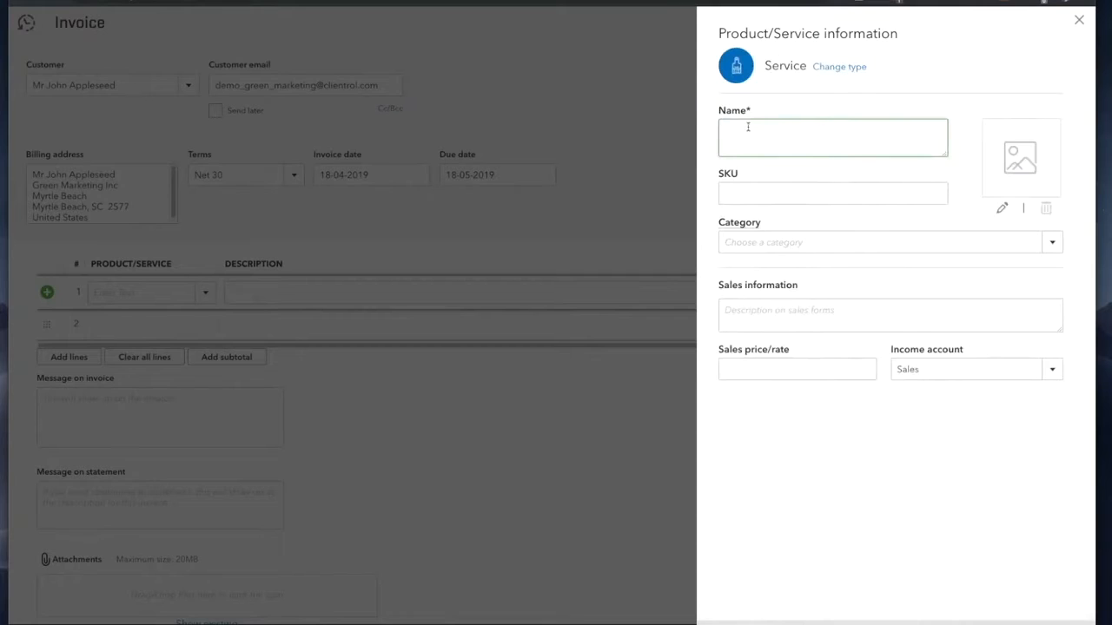
text(20 Hour Retainer)
drag(760, 130, 772, 130)
key(Left)
text(Monthly)
double_click(785, 130)
key(BackSpace)
Step: Give the service SKU CL20, settling the name back on 20 Hour Retainer
click(744, 195)
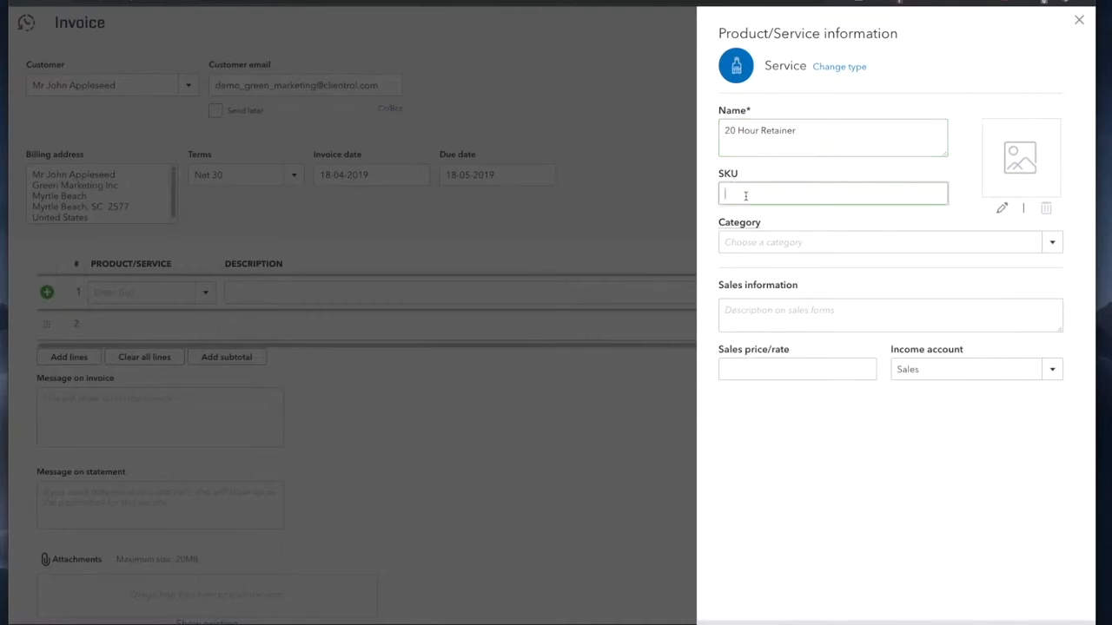
text(CL)
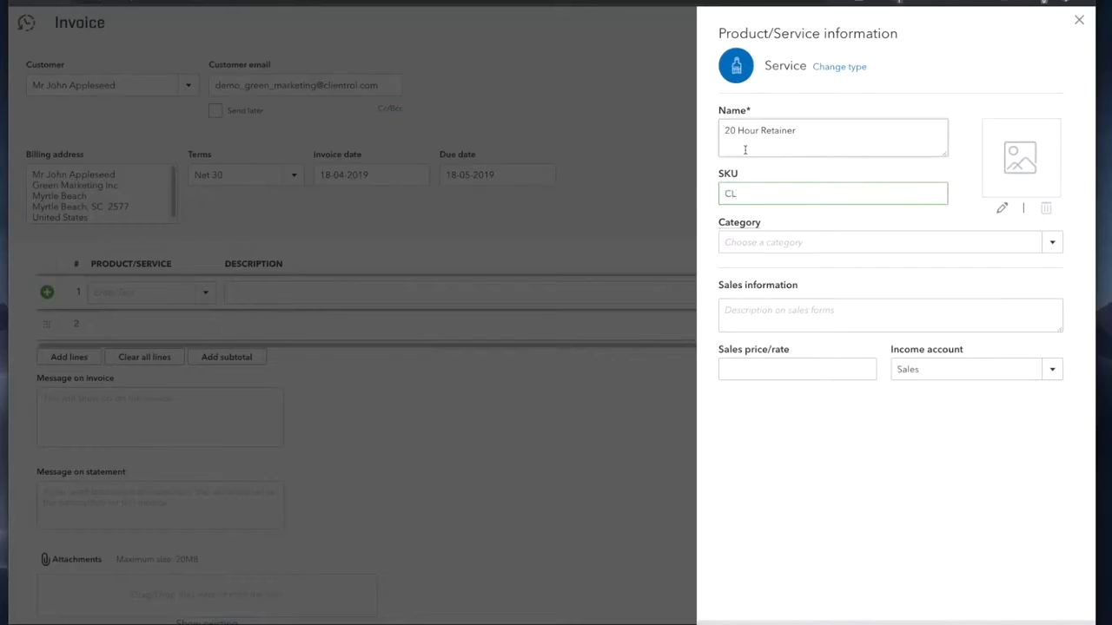
drag(740, 132, 715, 132)
click(747, 191)
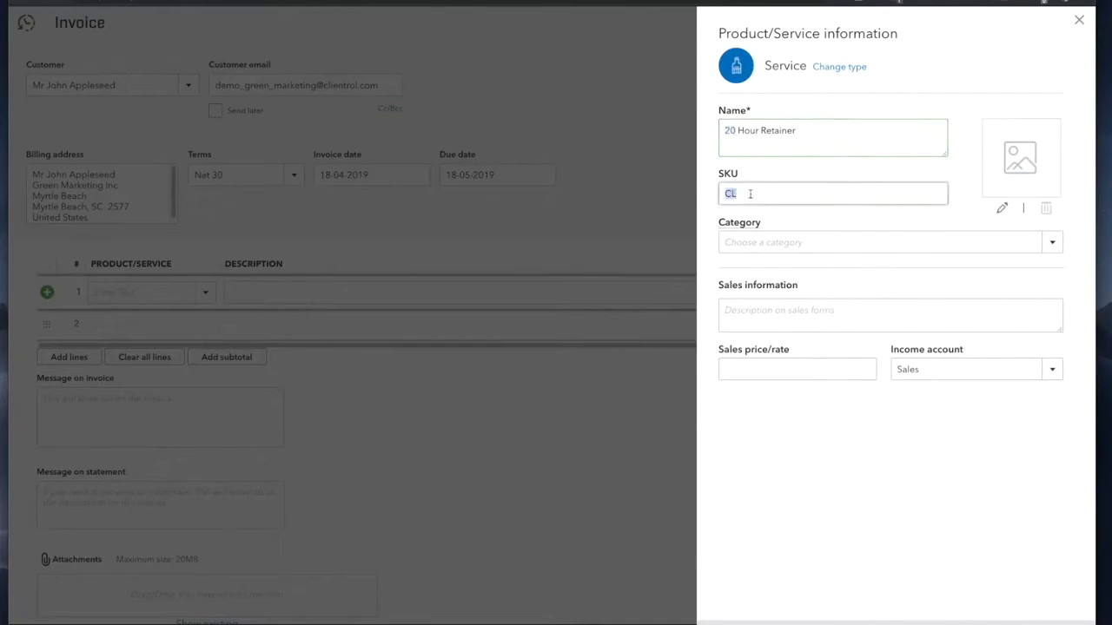
click(759, 191)
text(20)
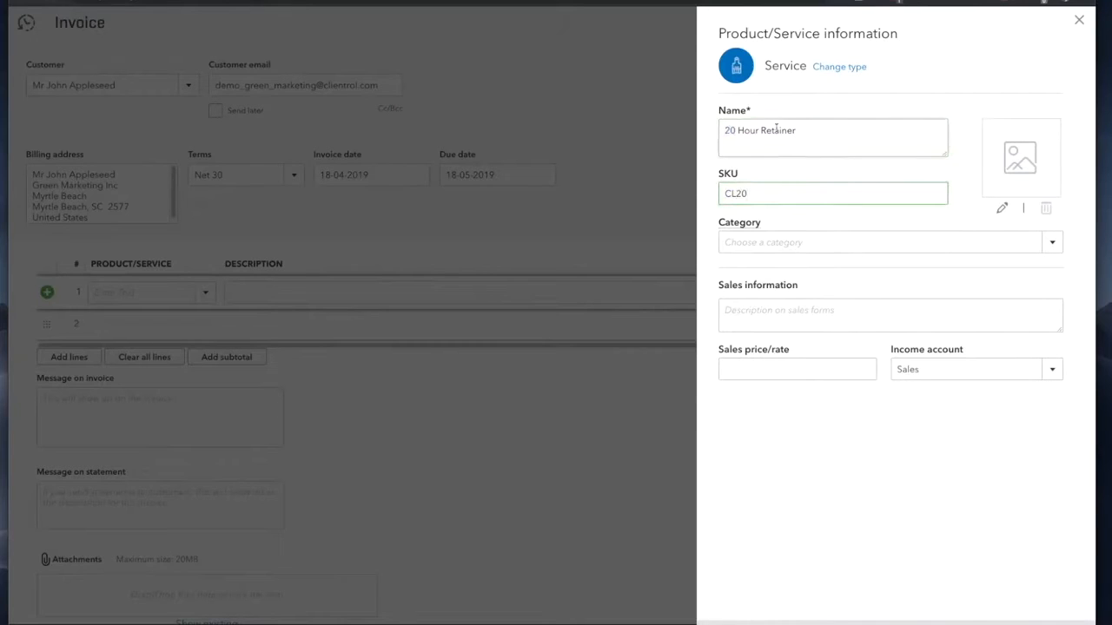
drag(769, 143, 726, 132)
click(726, 132)
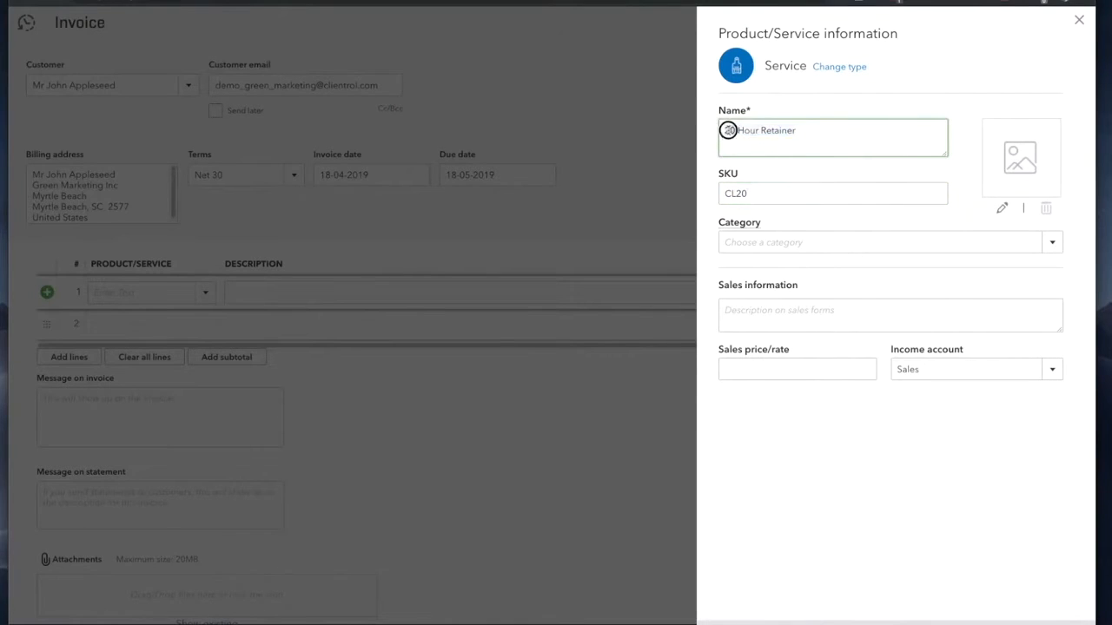
key(Delete)
key(Delete)
text(100)
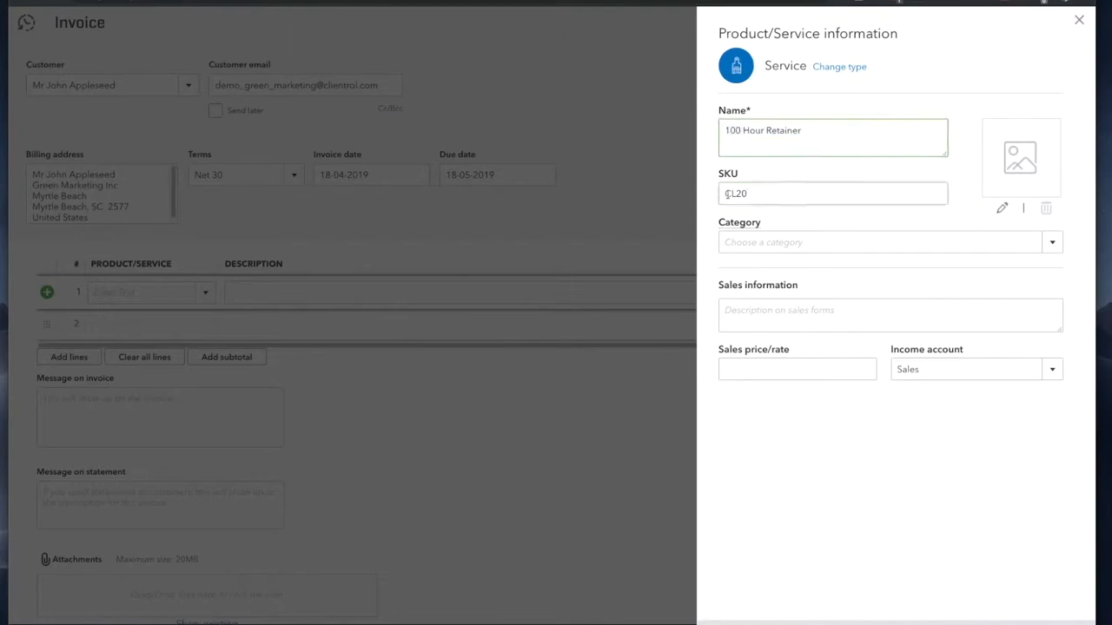
double_click(798, 195)
click(799, 195)
key(BackSpace)
text(100)
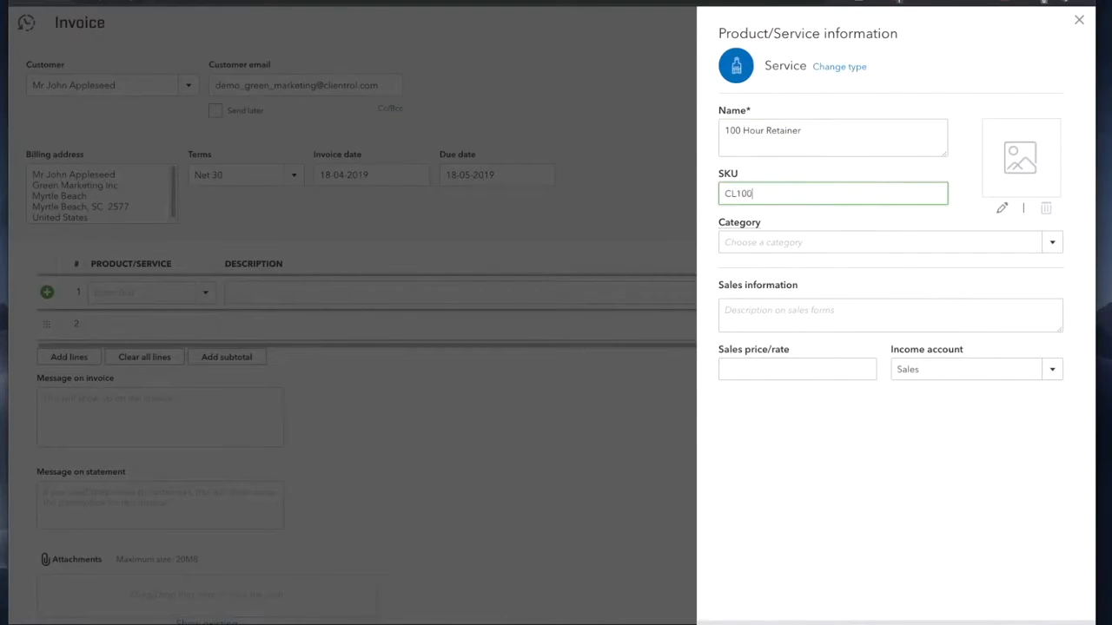
drag(741, 131, 704, 132)
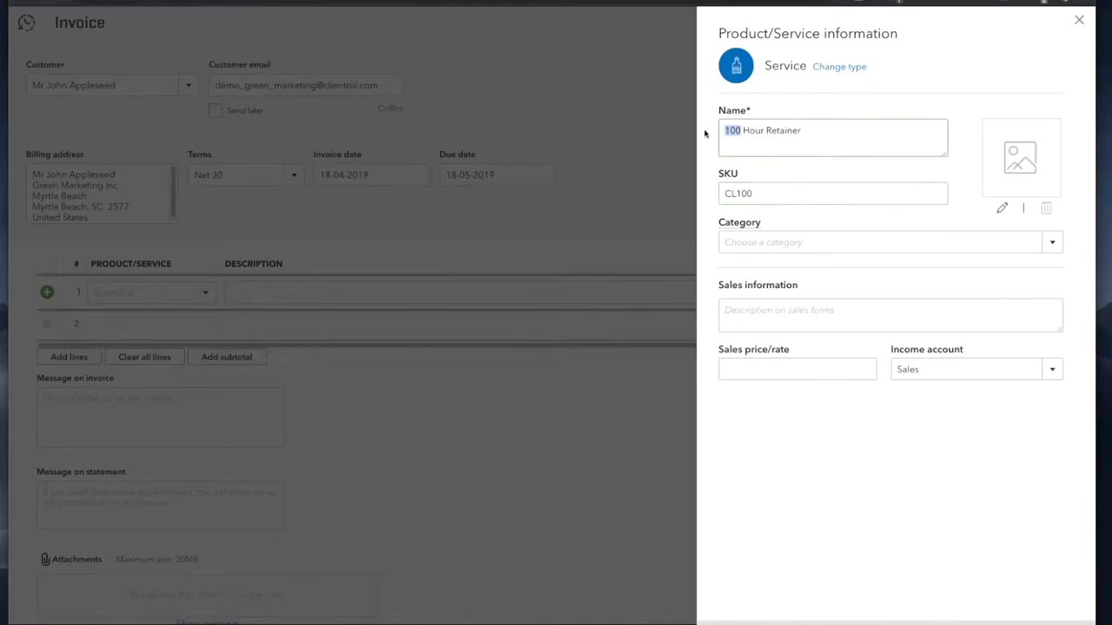
text(1)
double_click(761, 199)
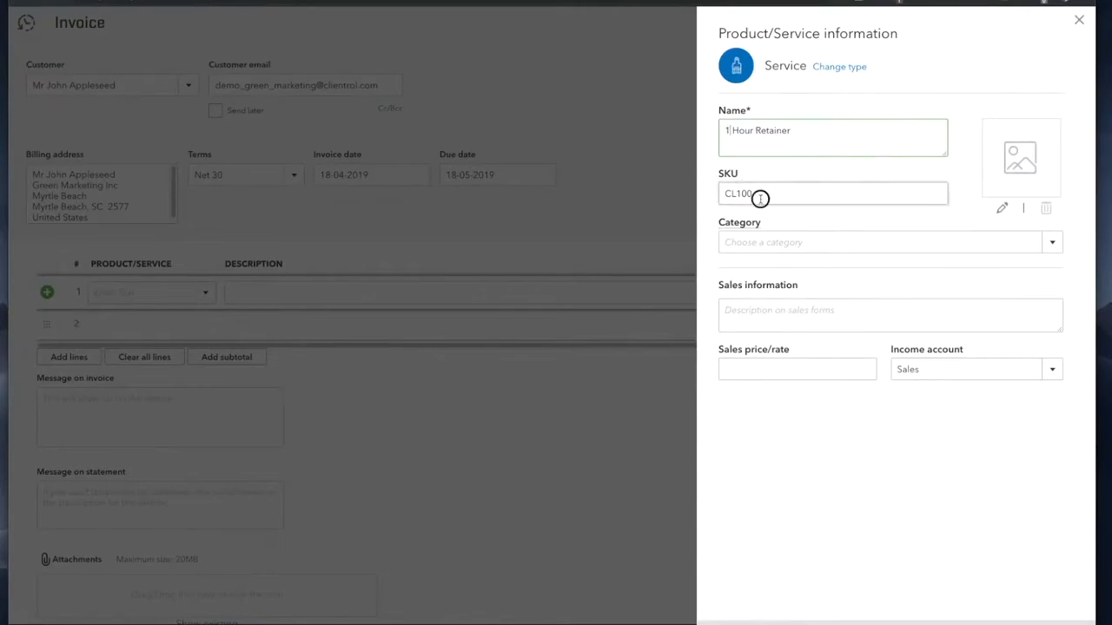
click(761, 199)
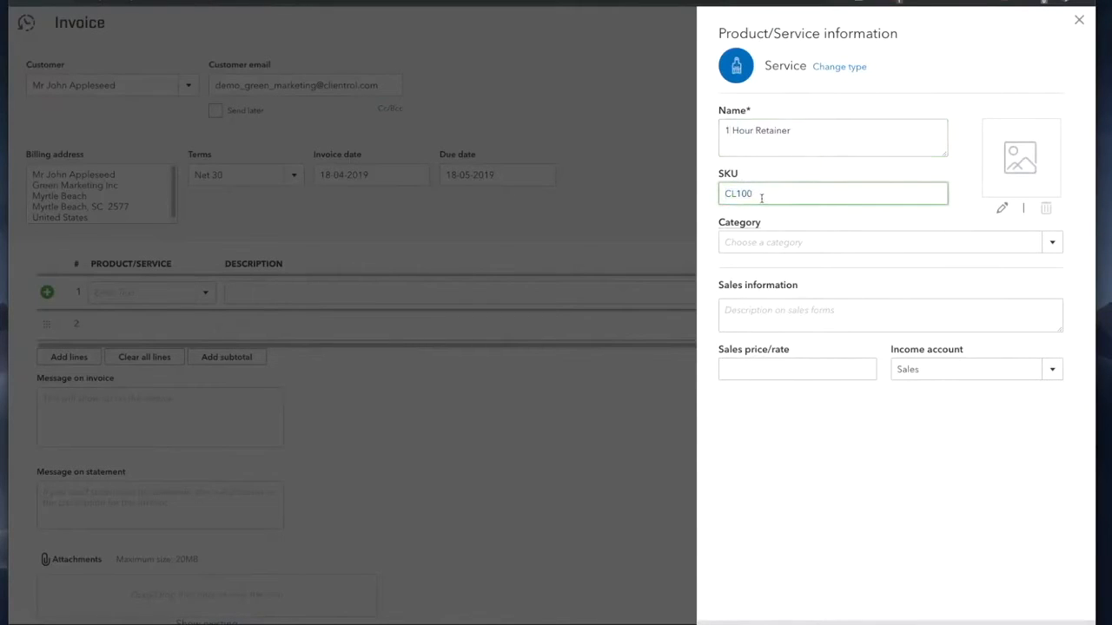
click(728, 130)
triple_click(751, 134)
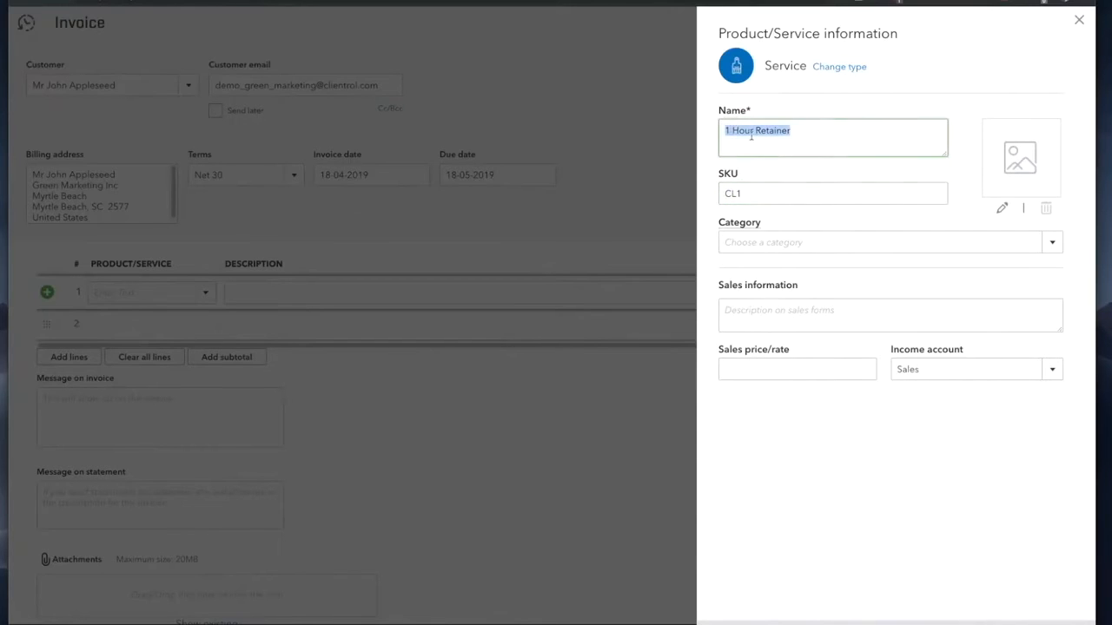
click(732, 133)
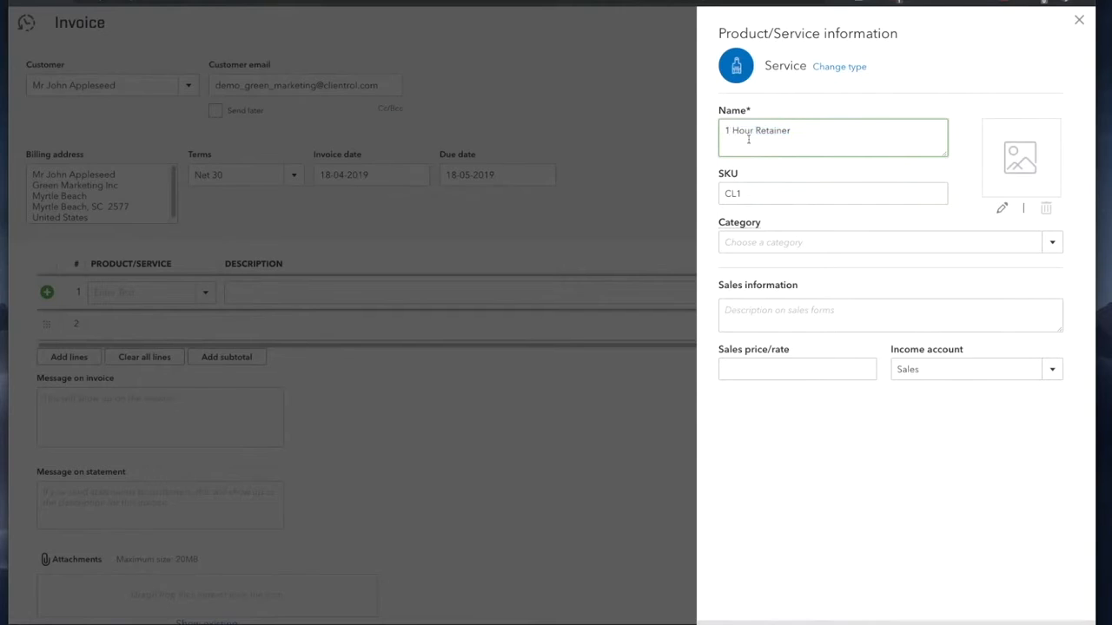
key(BackSpace)
text(20)
click(757, 193)
click(759, 194)
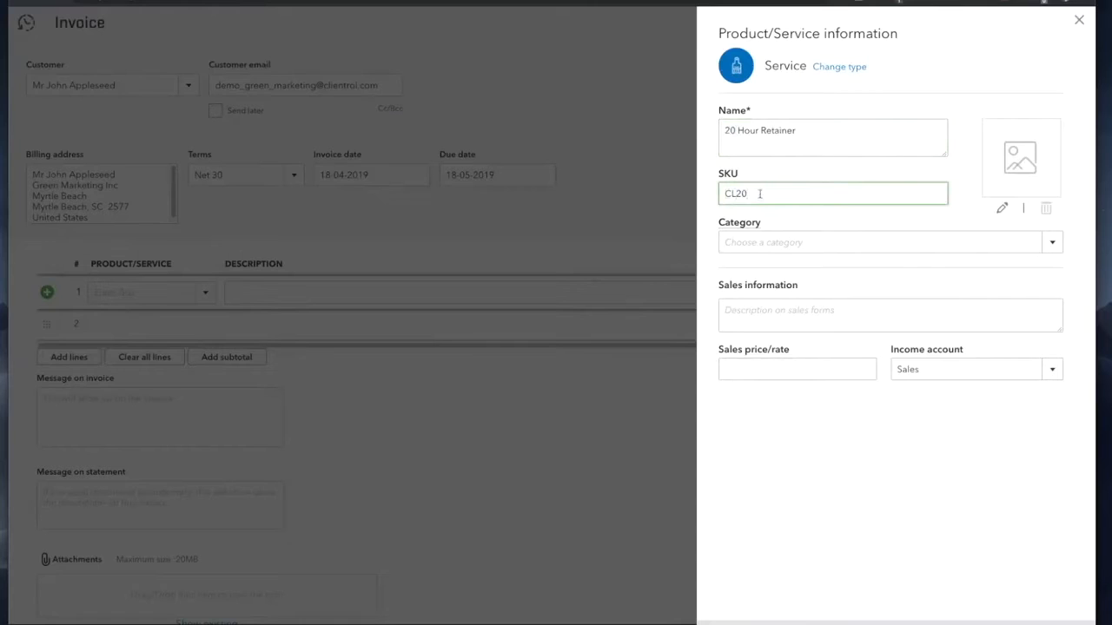
Step: Set category Hour Retainer and sales price 1,000, saving the service onto line 1
click(1048, 246)
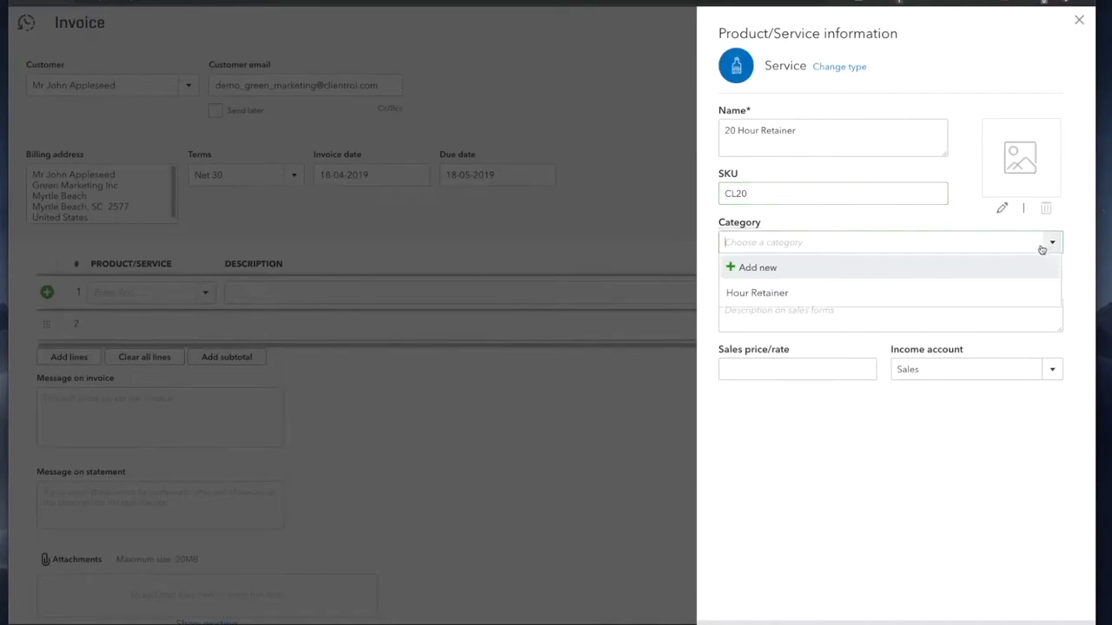
click(817, 293)
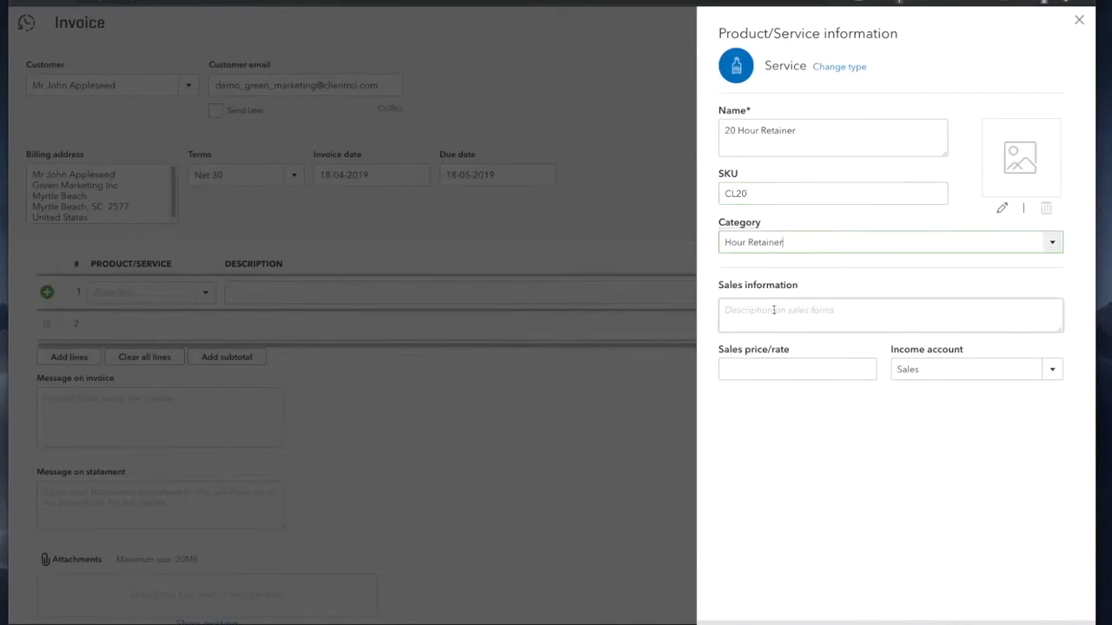
click(752, 368)
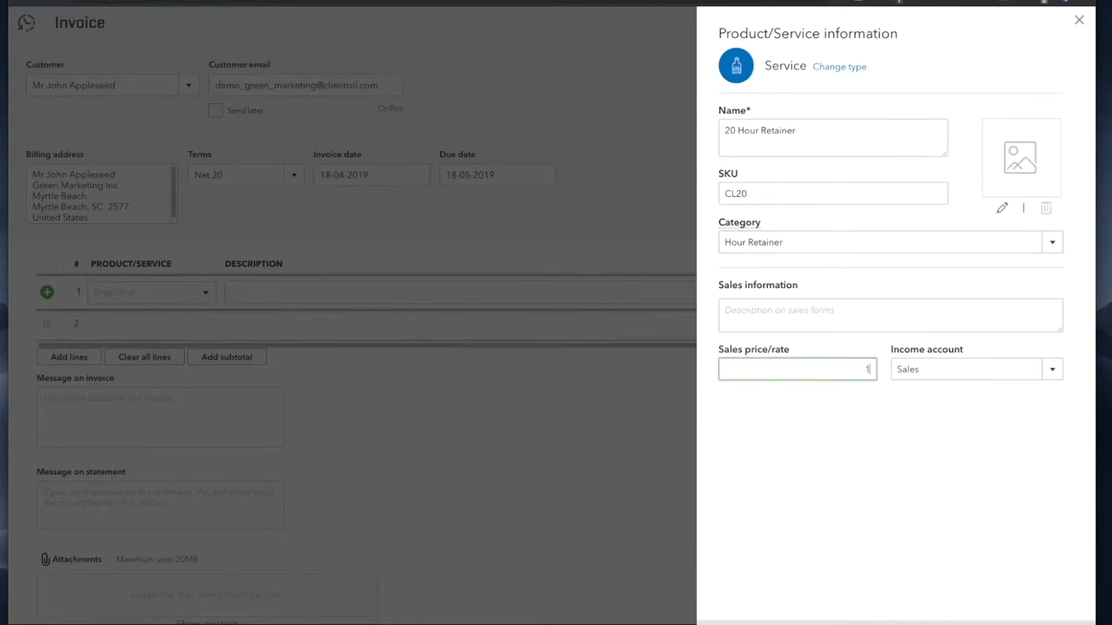
click(918, 445)
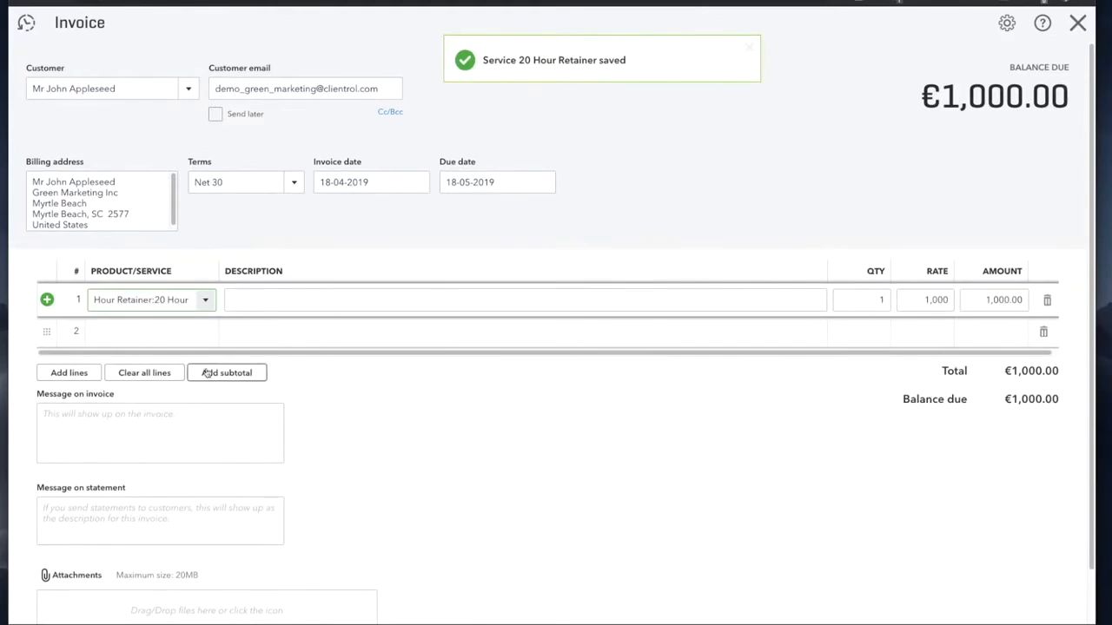
Step: Check the 1,000 rate on line 1 and email invoice 1007 to the customer
drag(101, 300, 186, 300)
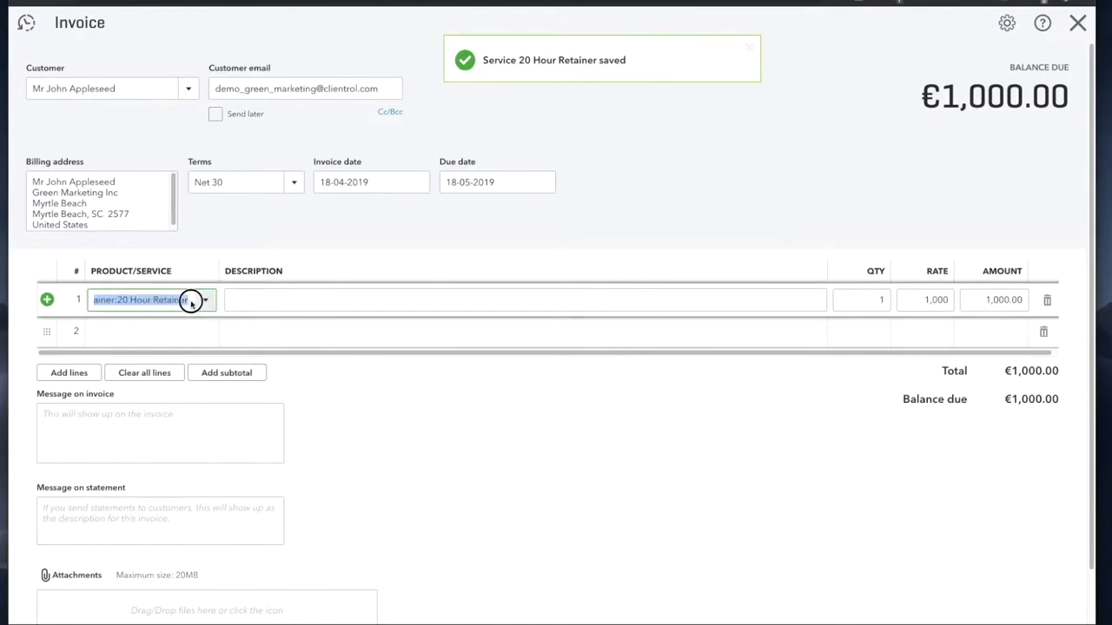
click(923, 299)
double_click(938, 300)
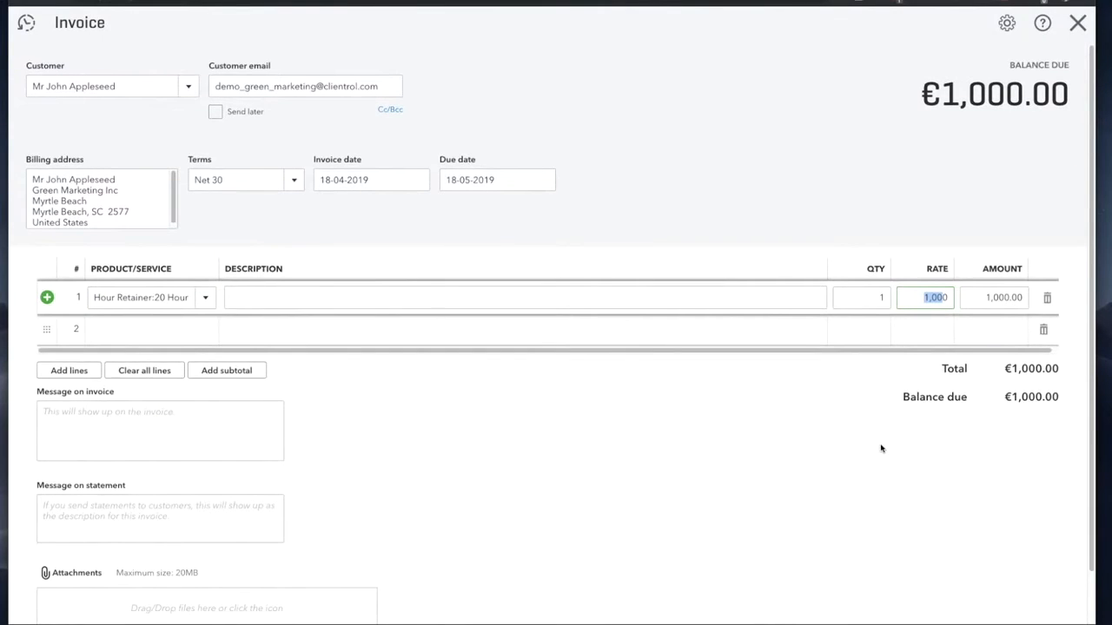
click(754, 509)
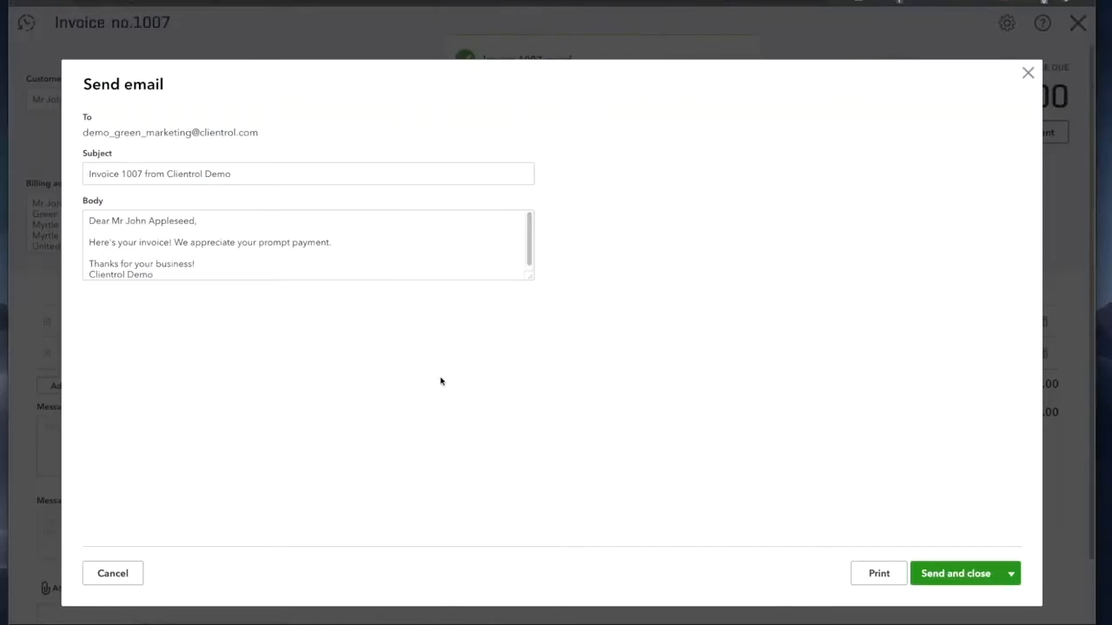
click(951, 574)
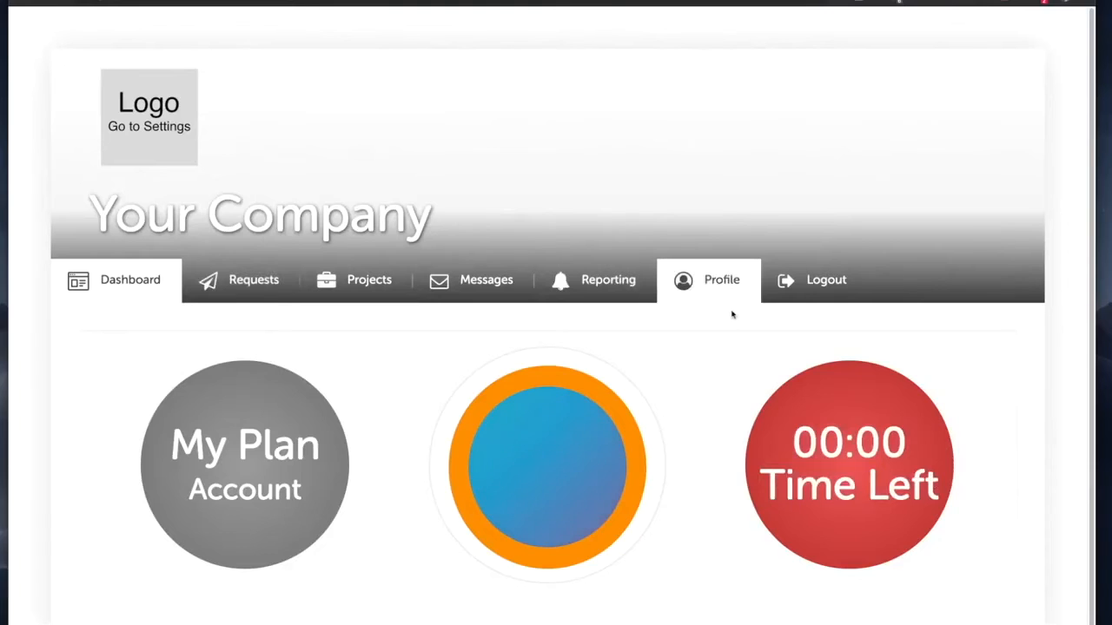
click(726, 293)
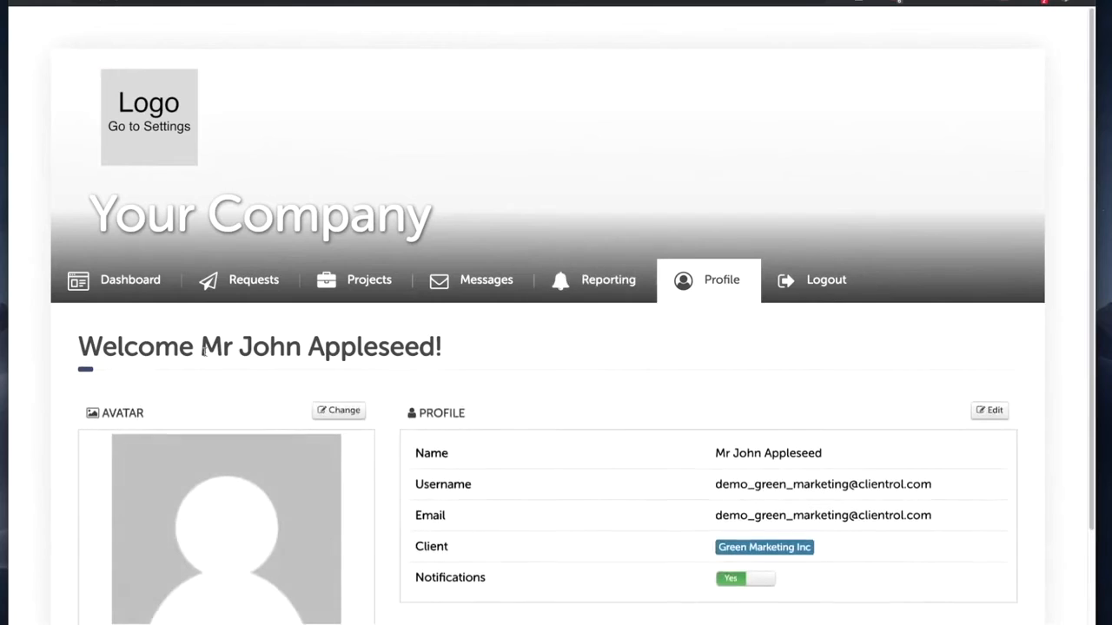
scroll(548, 360, down, 2)
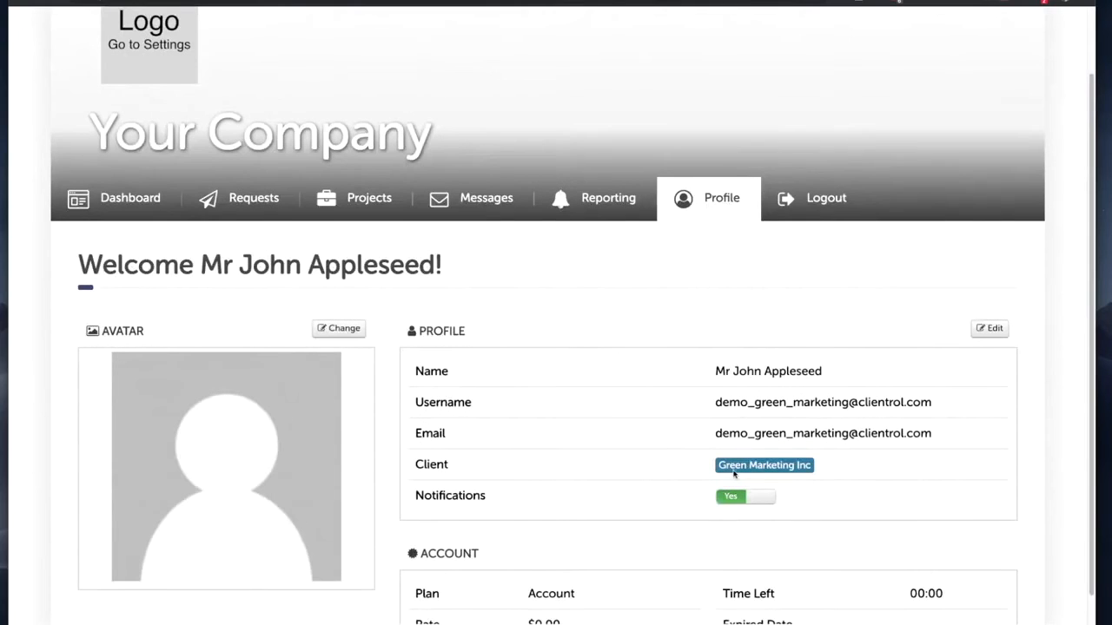
scroll(623, 486, up, 2)
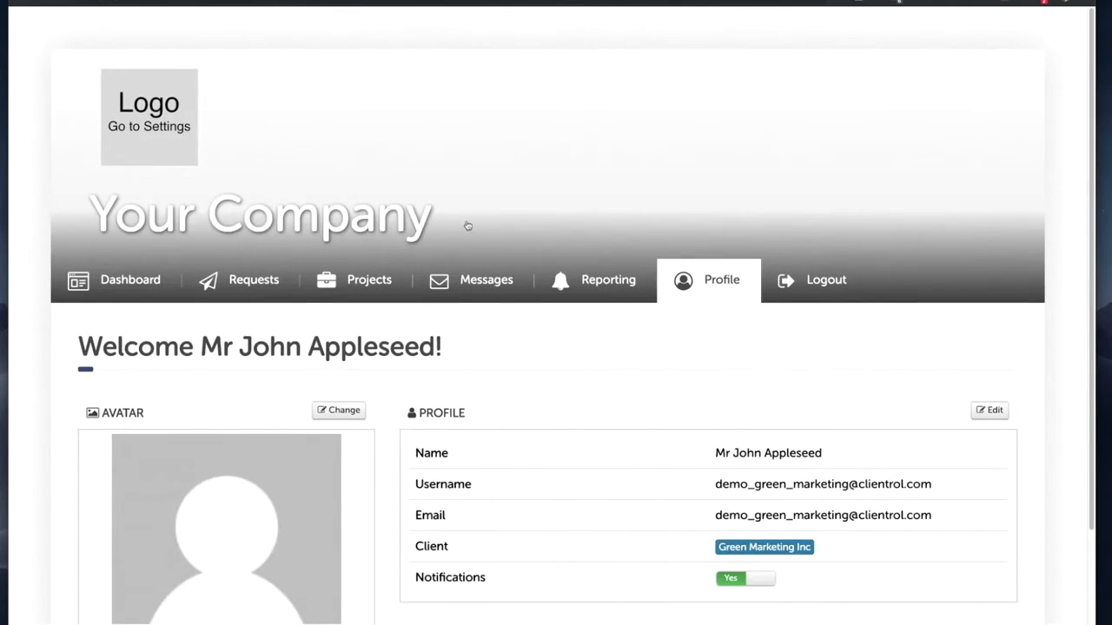
click(138, 279)
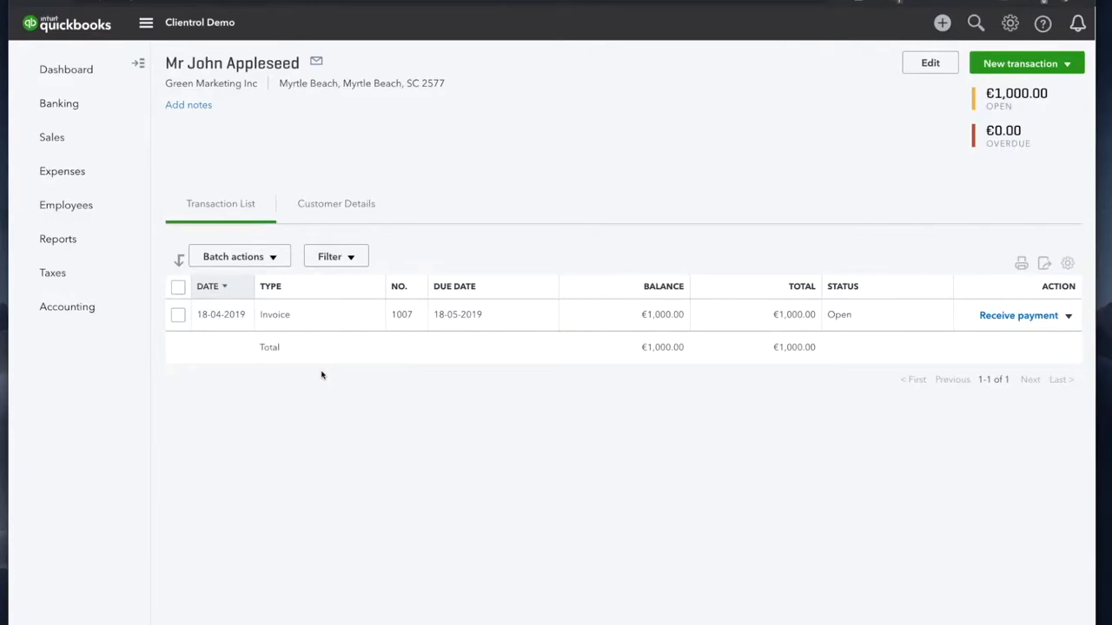
Step: Record the €1,000.00 payment against invoice 1007 and close the payment form
click(1015, 318)
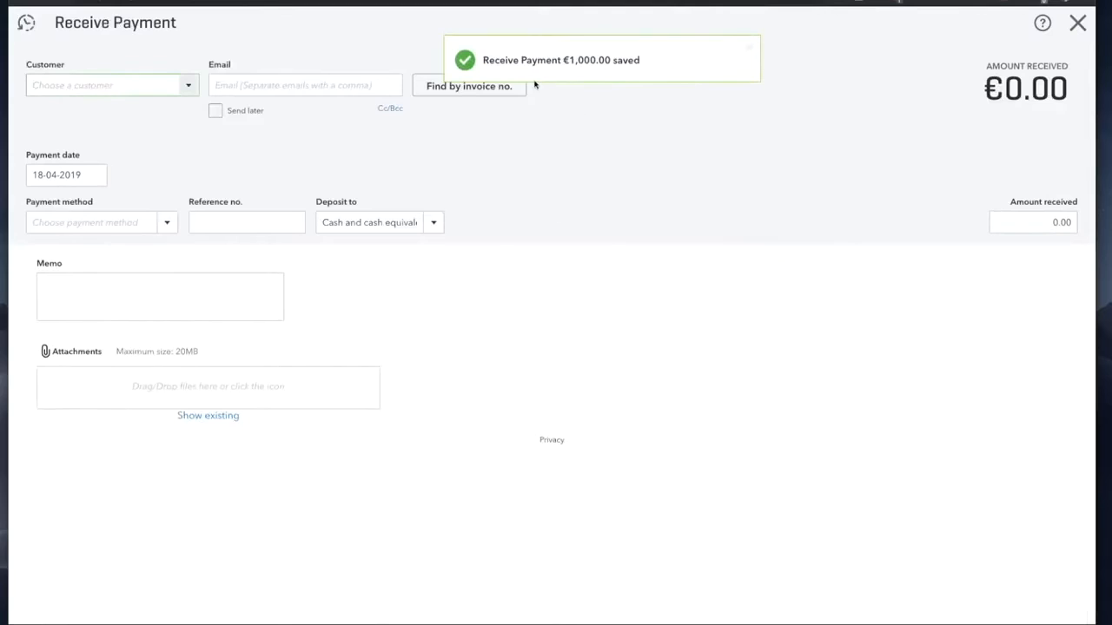
click(1077, 24)
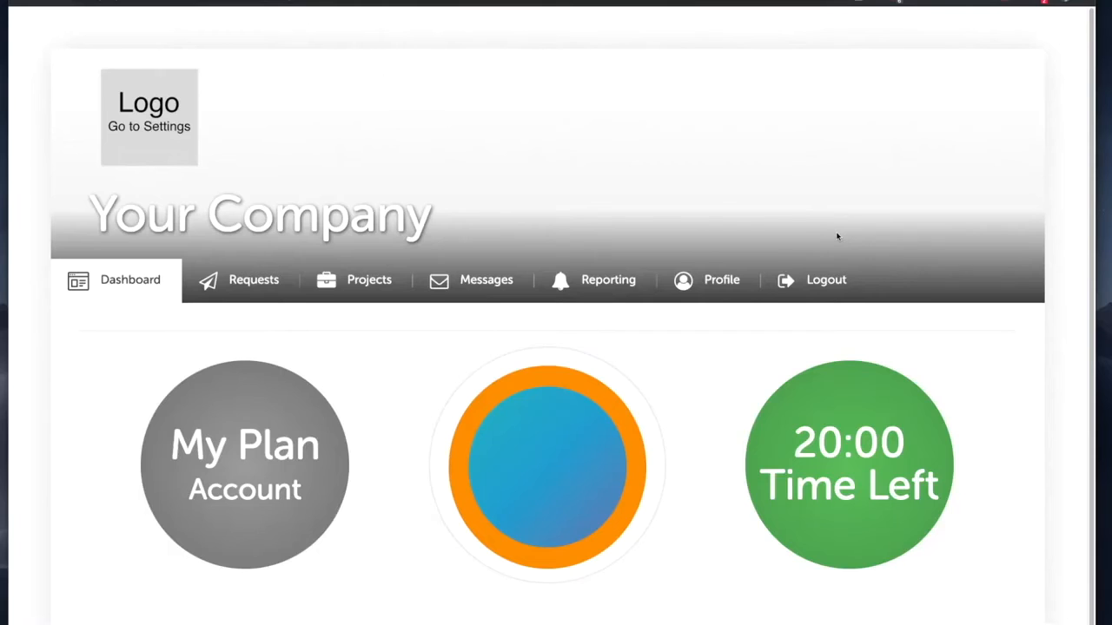
drag(794, 442, 943, 483)
click(943, 487)
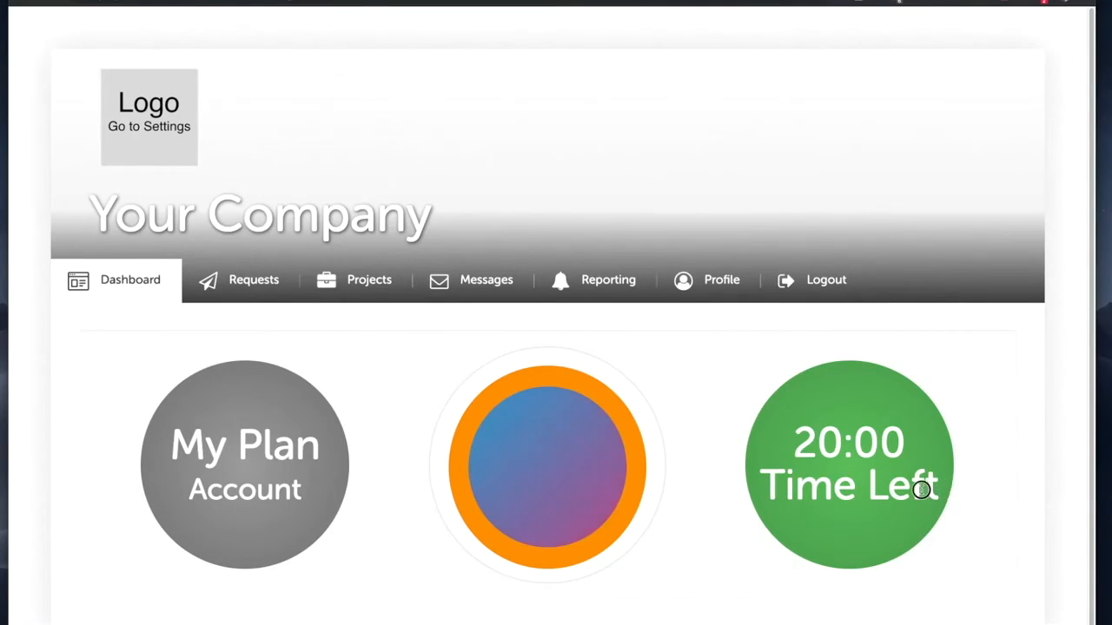
drag(923, 487, 795, 441)
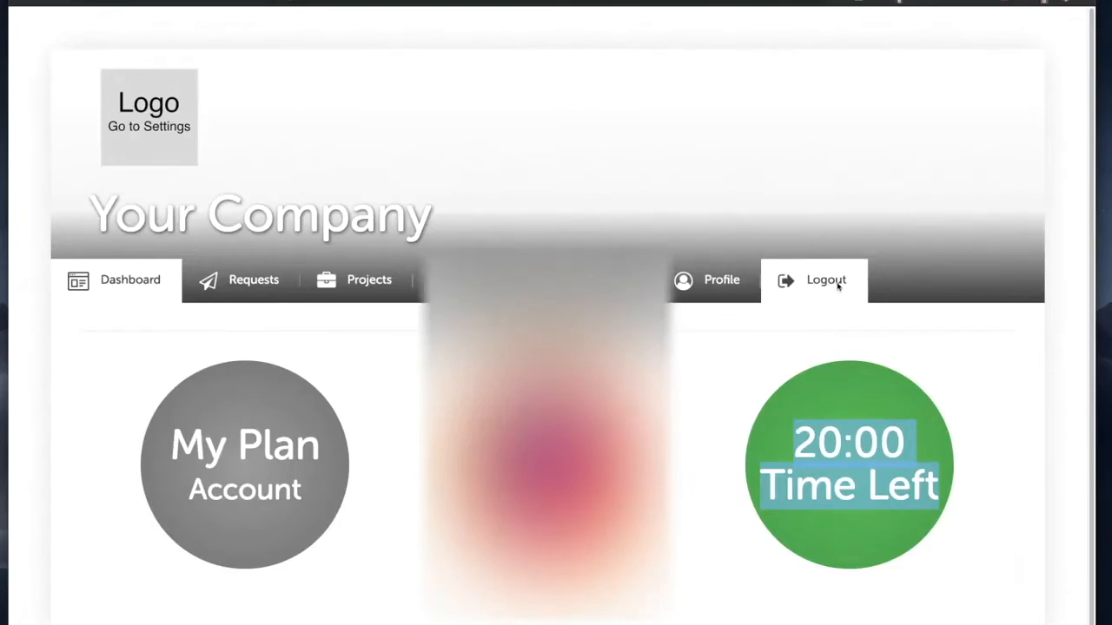
Step: Log out of the client account and enter the administrator username
click(838, 288)
double_click(534, 242)
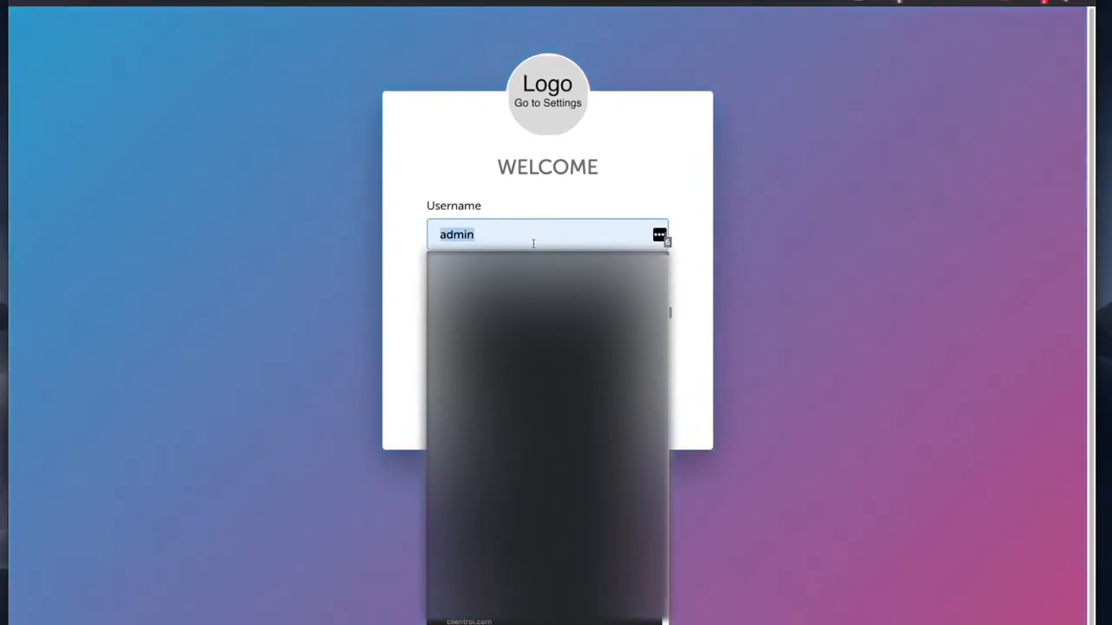
text(DEMO)
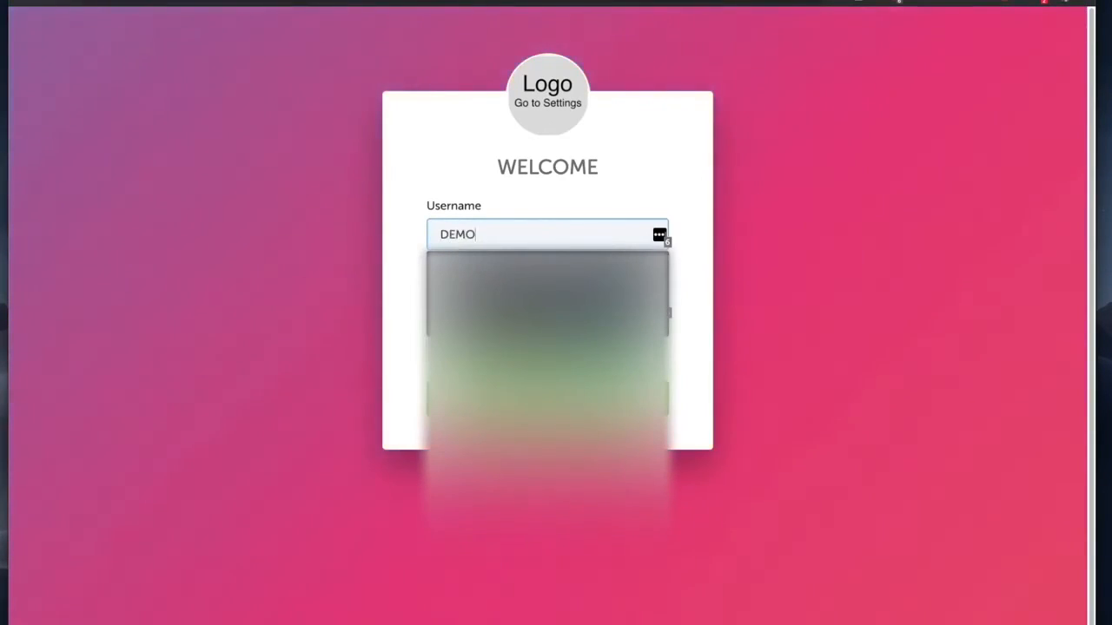
key(BackSpace)
key(BackSpace)
key(BackSpace)
text(demo_clientrol)
key(Tab)
Step: Paste the saved password, log in as administrator, and open the clients list
drag(535, 234, 228, 233)
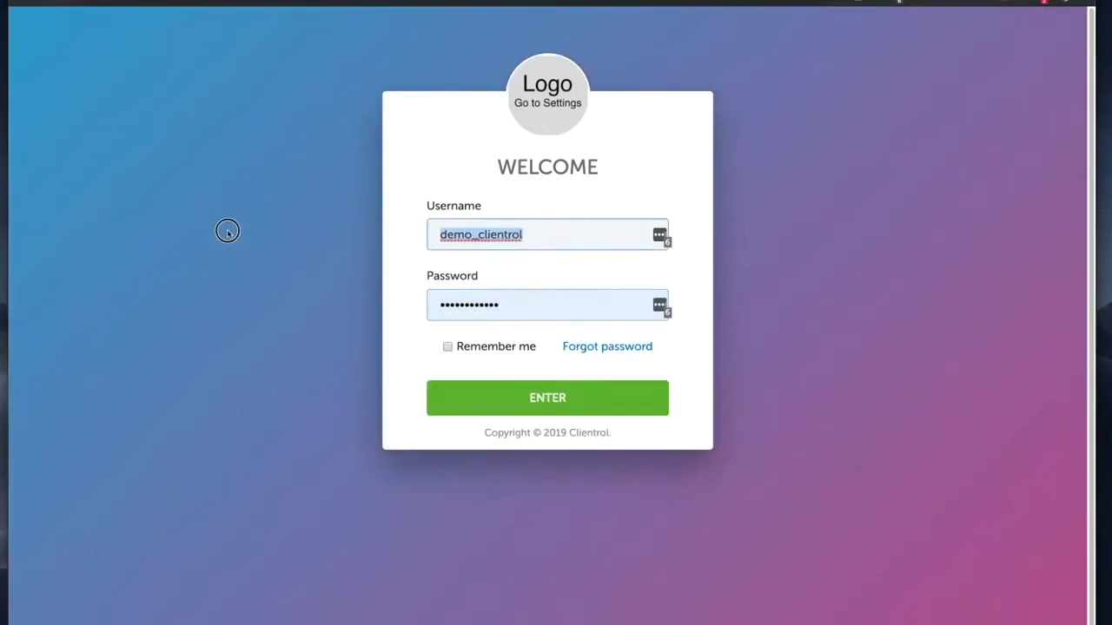
click(511, 304)
key(super+v)
click(559, 277)
click(560, 396)
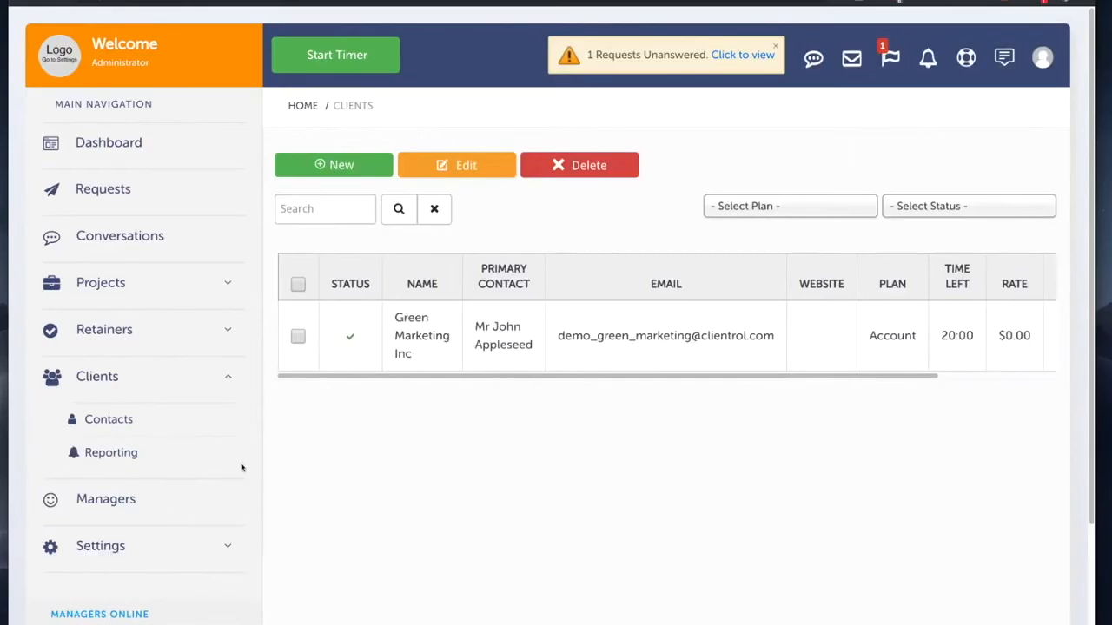
click(120, 459)
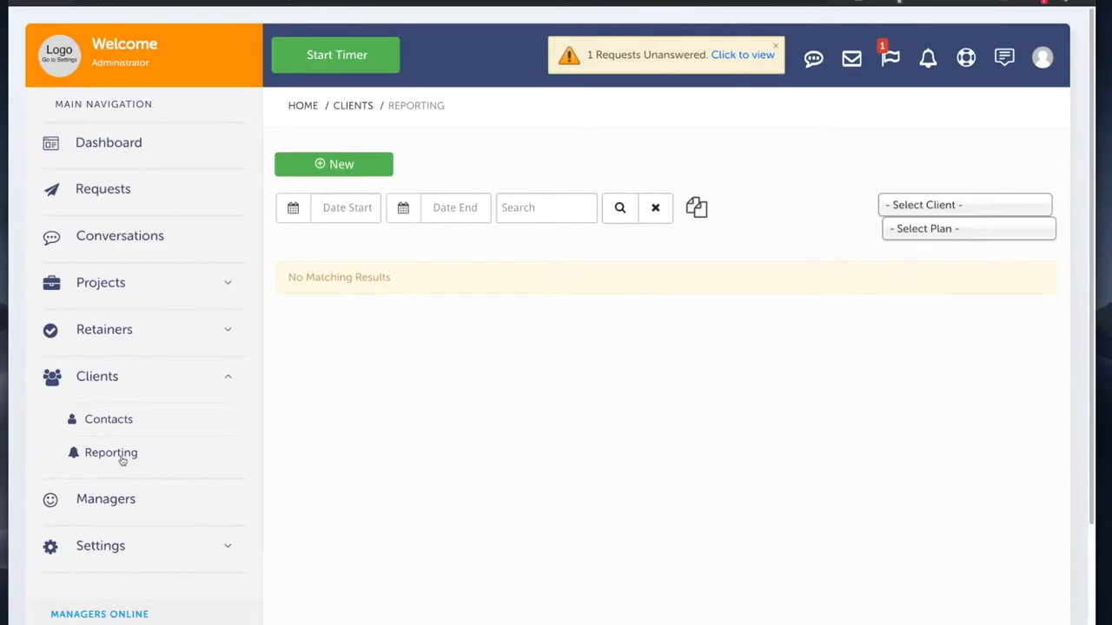
Step: Log 01 hours 23 minutes of direct time for Green Marketing Inc and save it
click(353, 166)
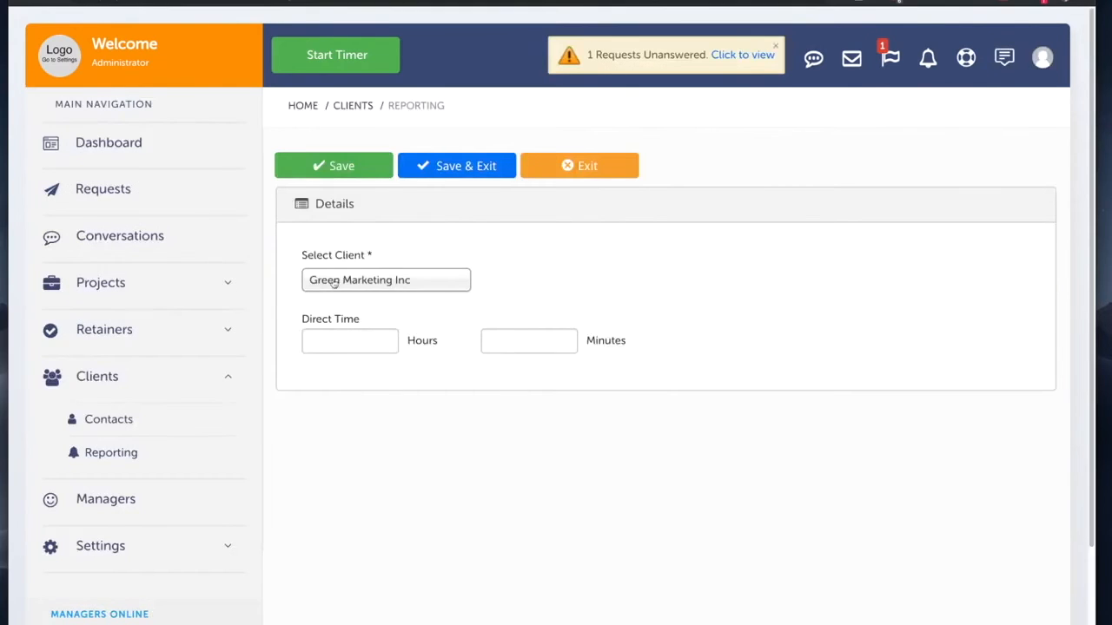
click(333, 283)
click(320, 280)
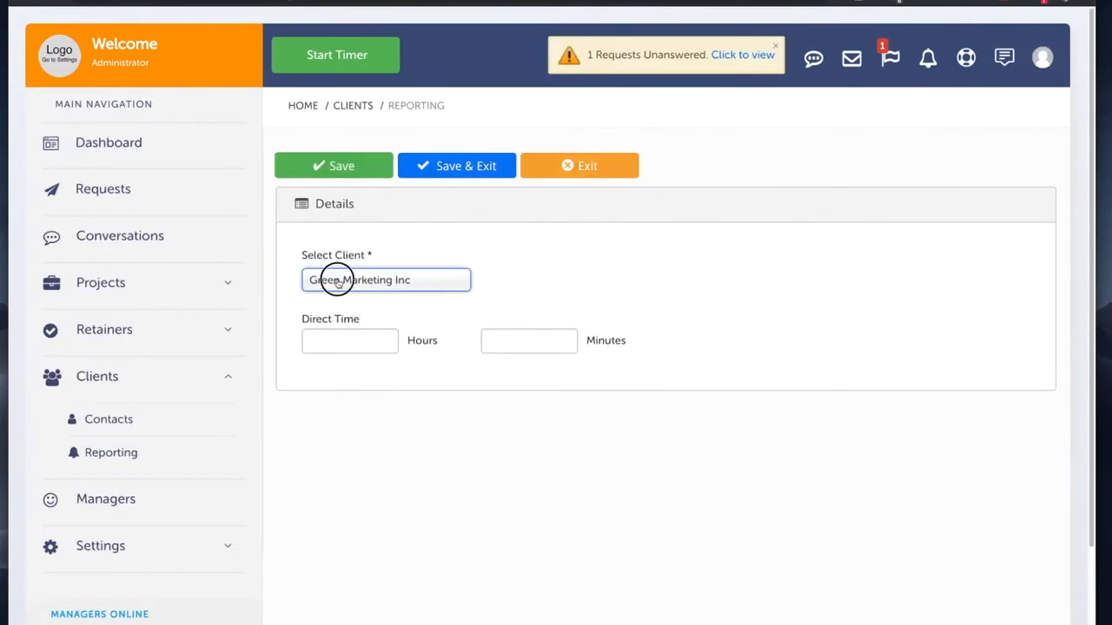
click(356, 333)
text(01)
click(530, 348)
text(23)
click(479, 174)
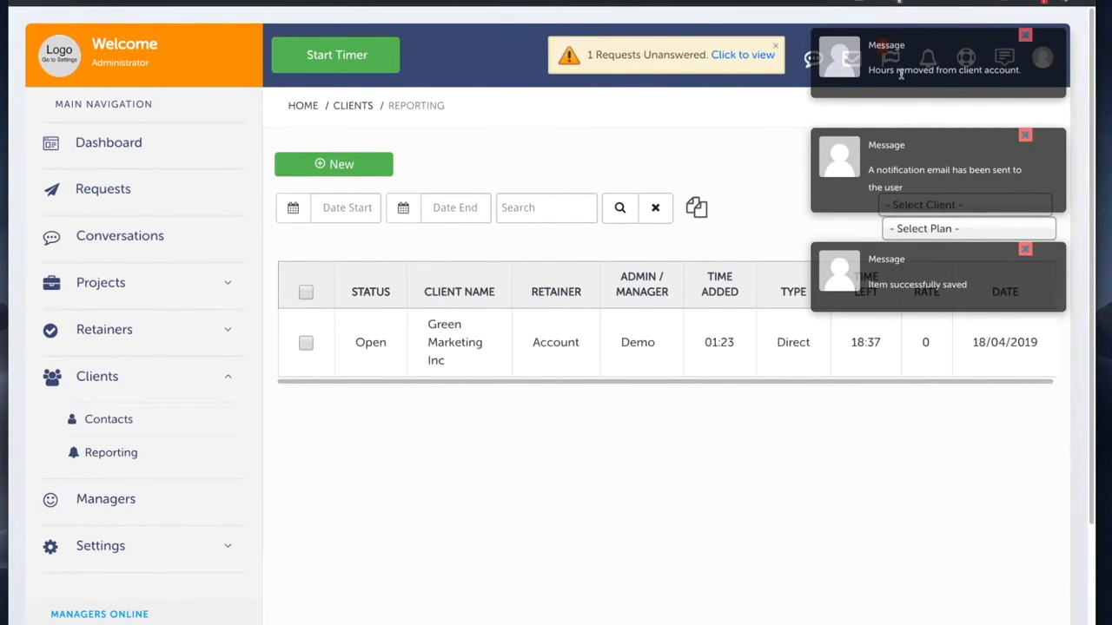
Step: Dismiss the hours-removed notification and open the administrator account menu
drag(872, 70, 1021, 71)
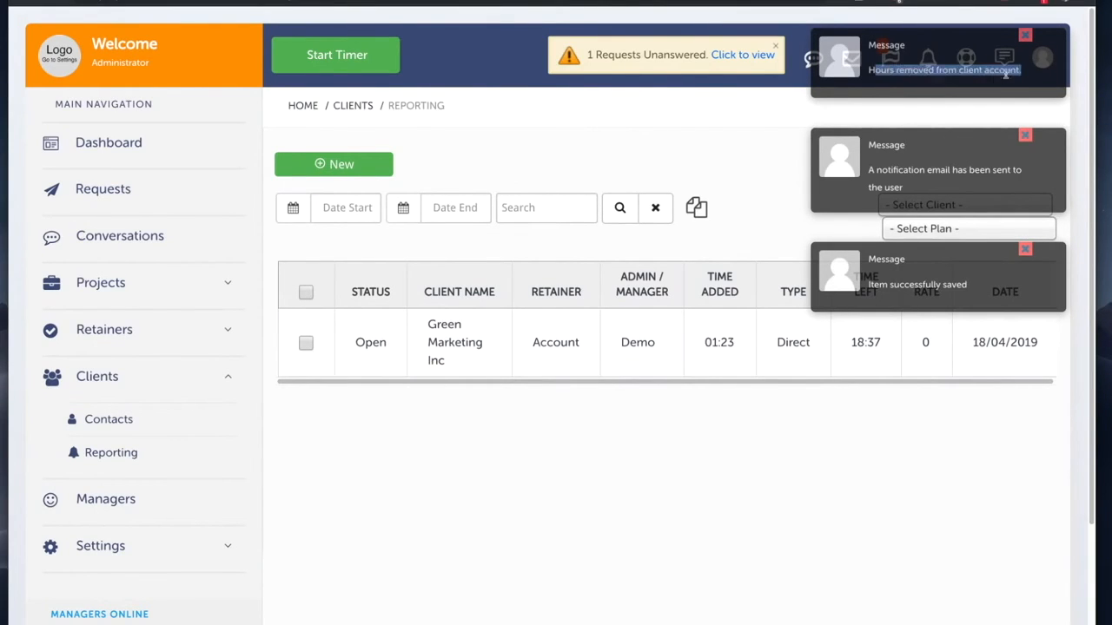
click(453, 32)
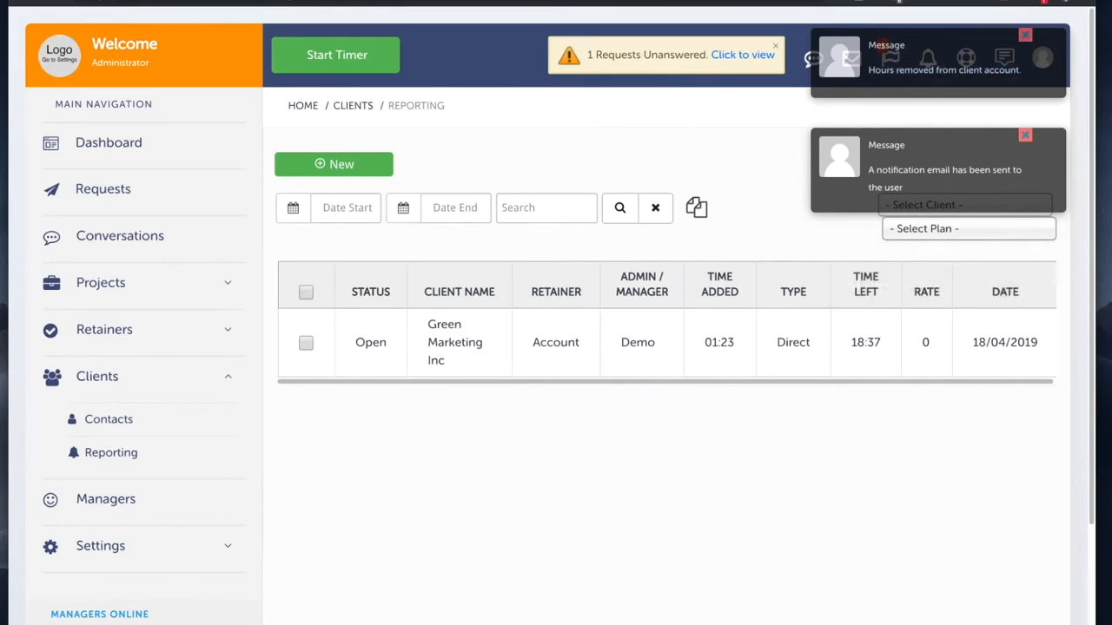
click(1026, 36)
click(1042, 56)
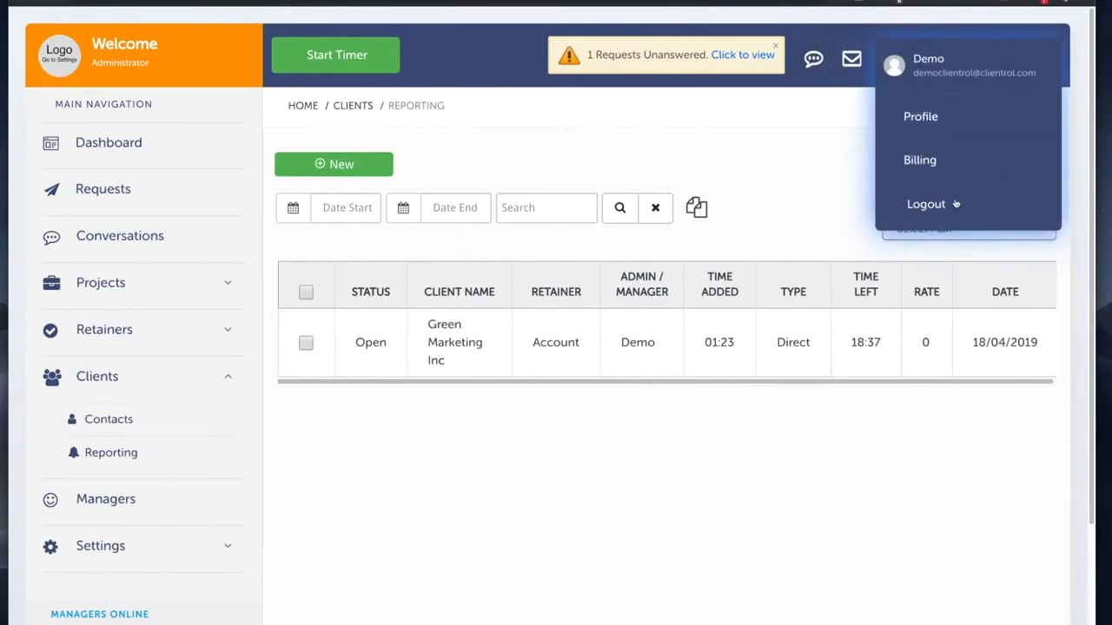
Step: Switch from the admin account to the Green Marketing Inc client and confirm 18:37 time left and the 01:23 entry in Reporting
click(926, 204)
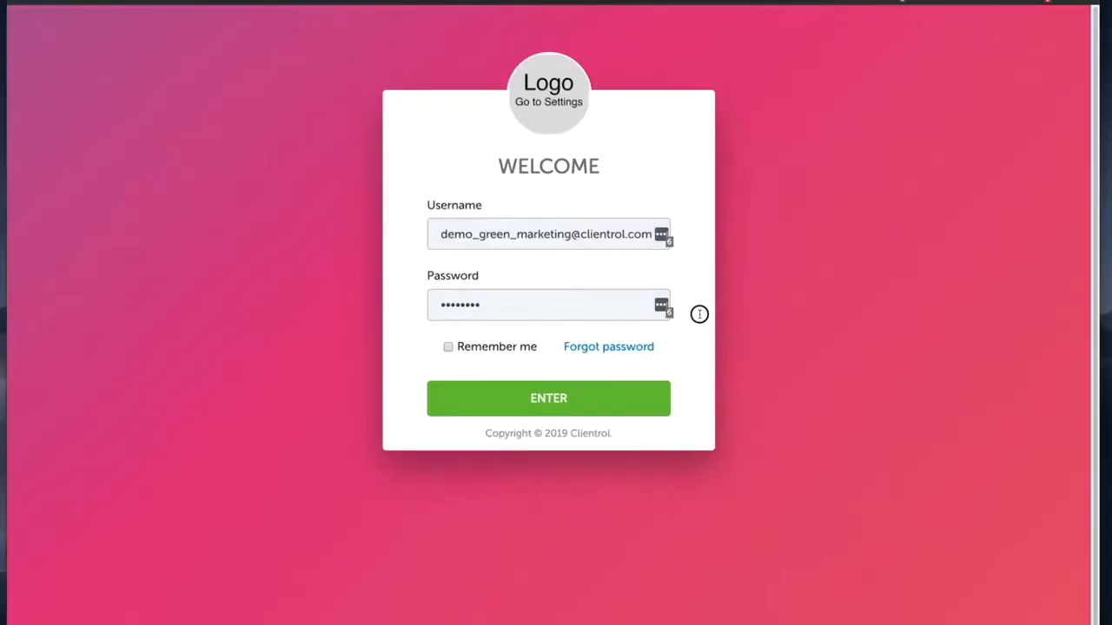
click(571, 402)
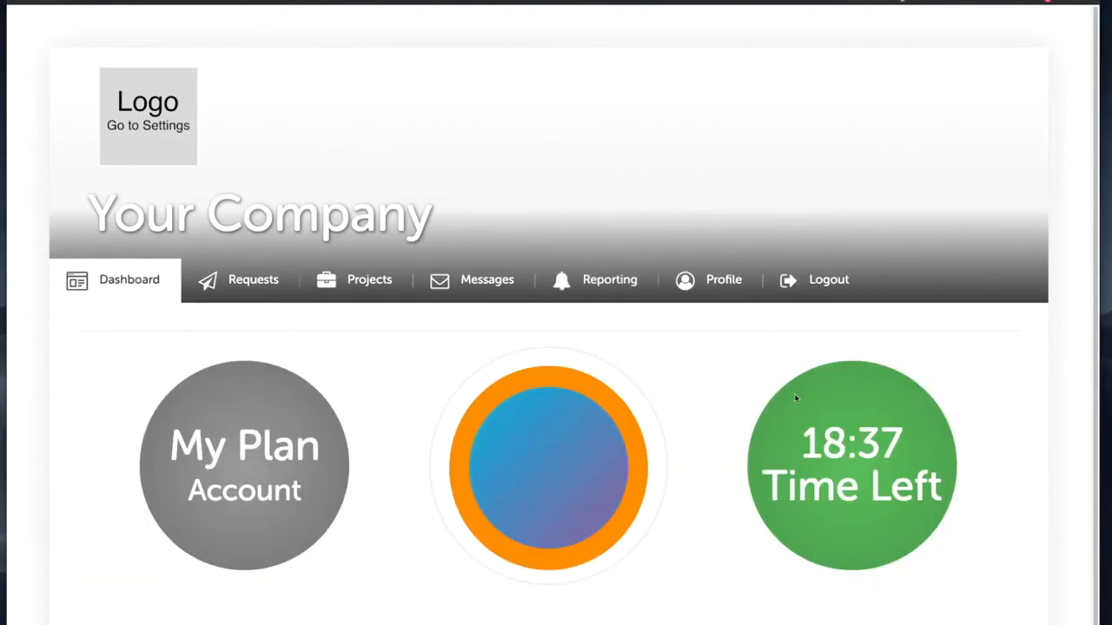
drag(811, 441, 943, 484)
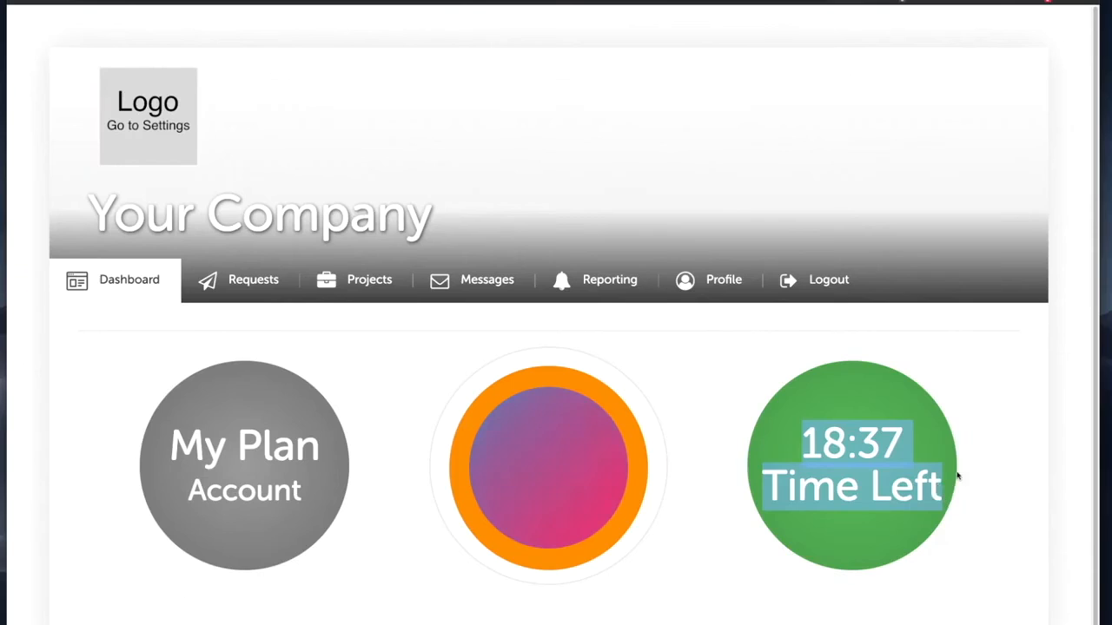
click(956, 415)
click(613, 283)
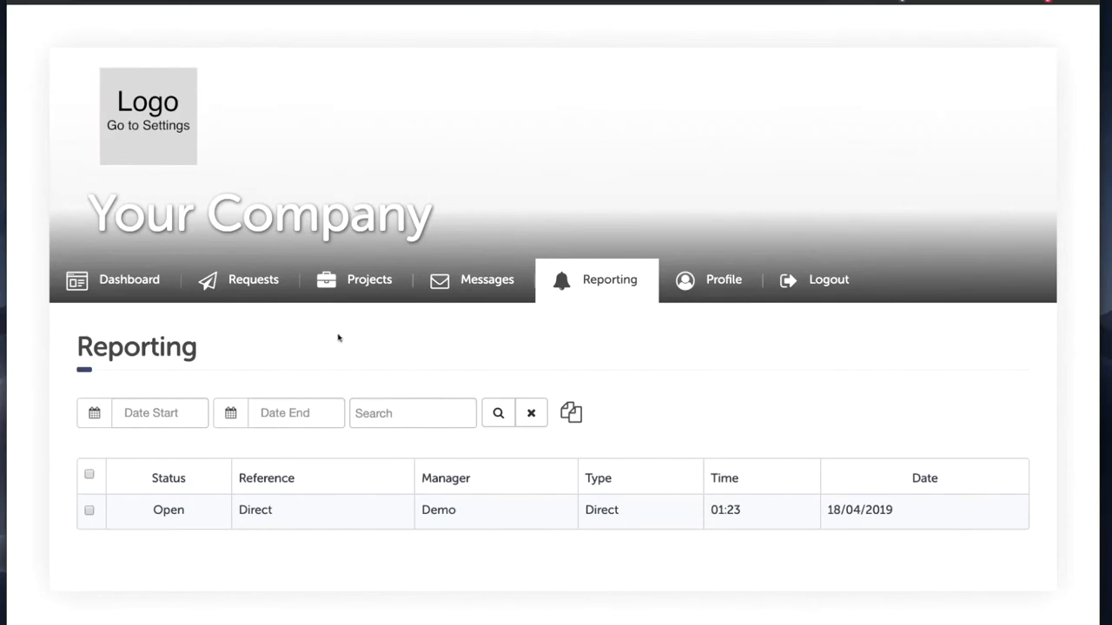
click(126, 284)
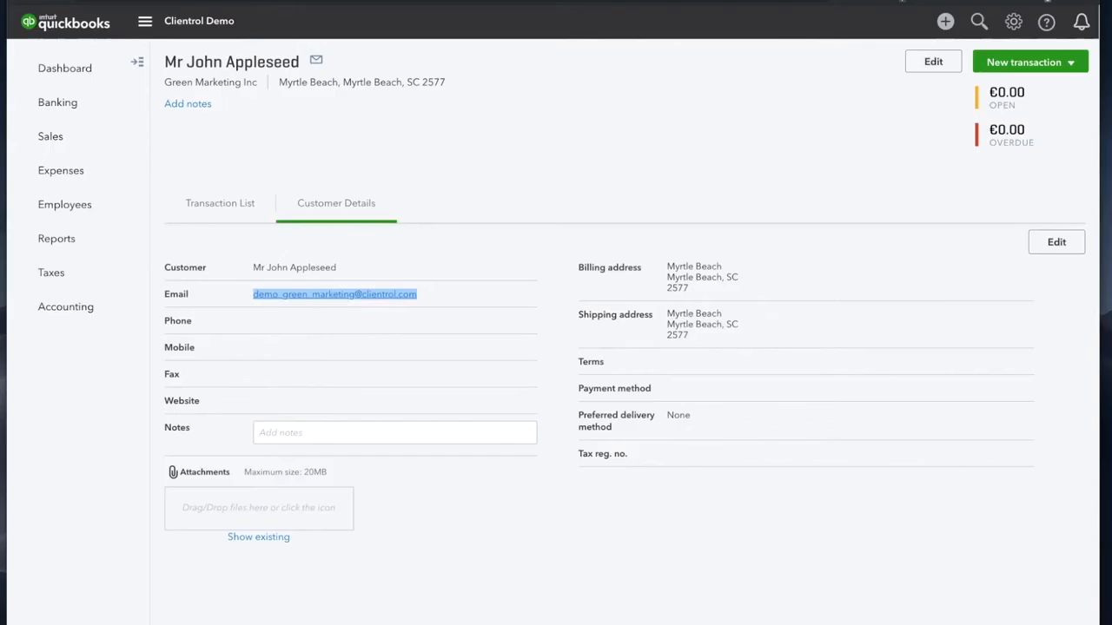
Step: Start a new invoice for Green Marketing Inc
click(435, 133)
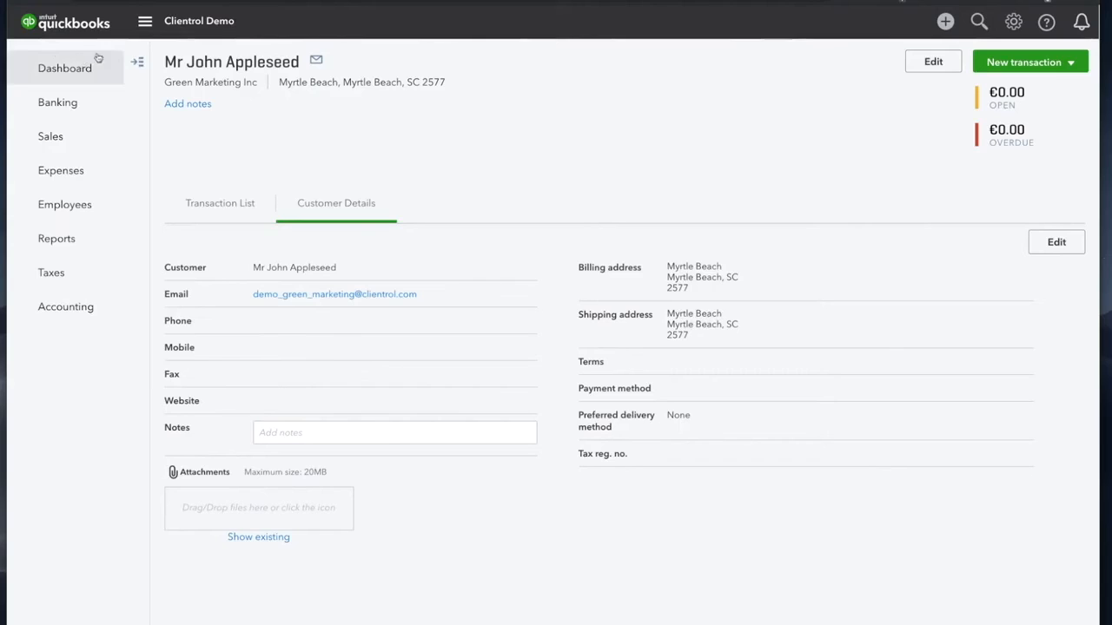
click(1023, 66)
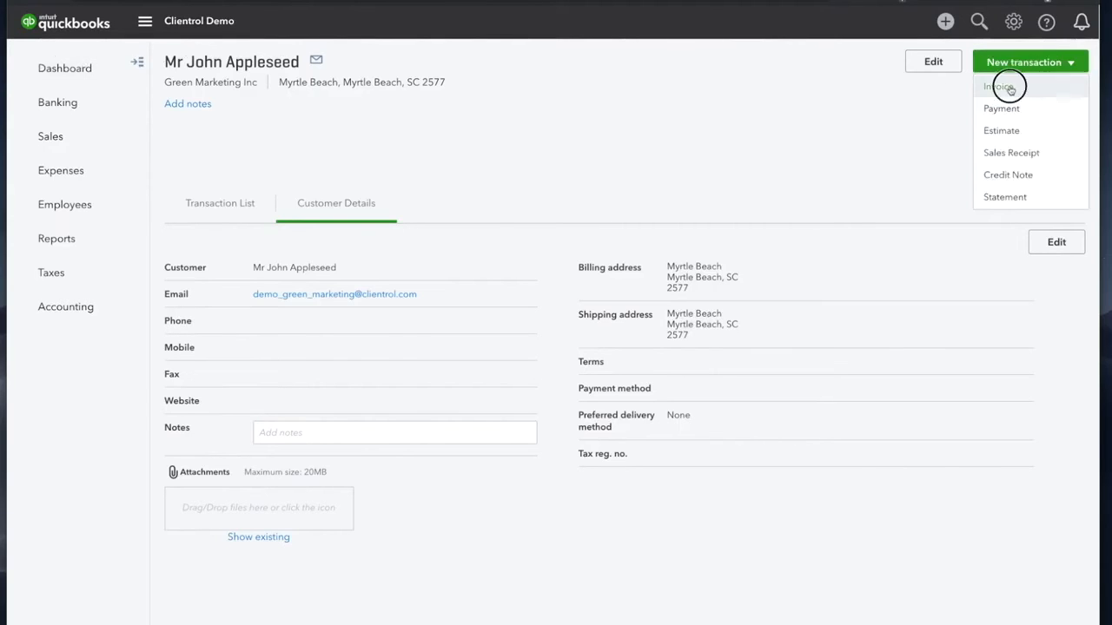
click(1000, 87)
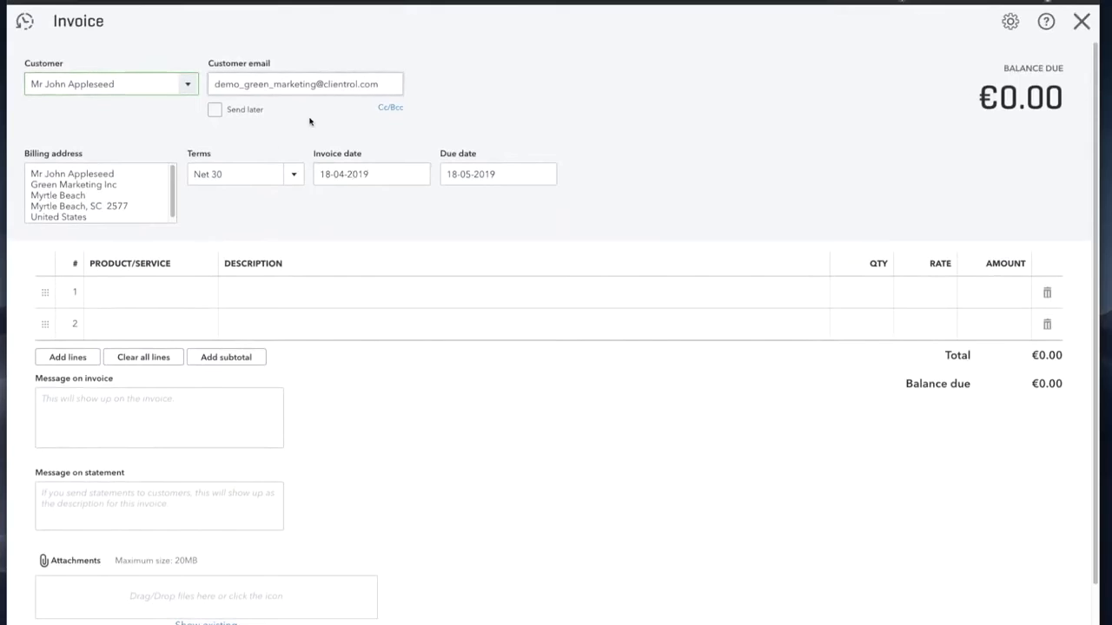
Step: Choose Add new from line 1's Product/Service list
click(135, 292)
click(209, 295)
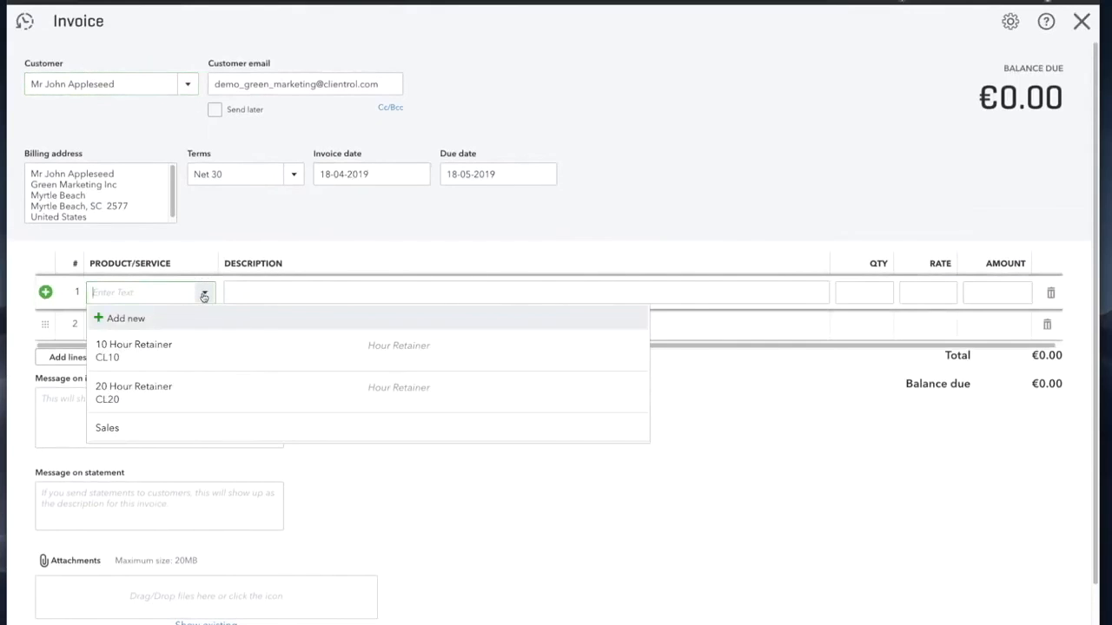
click(149, 427)
click(209, 291)
click(167, 322)
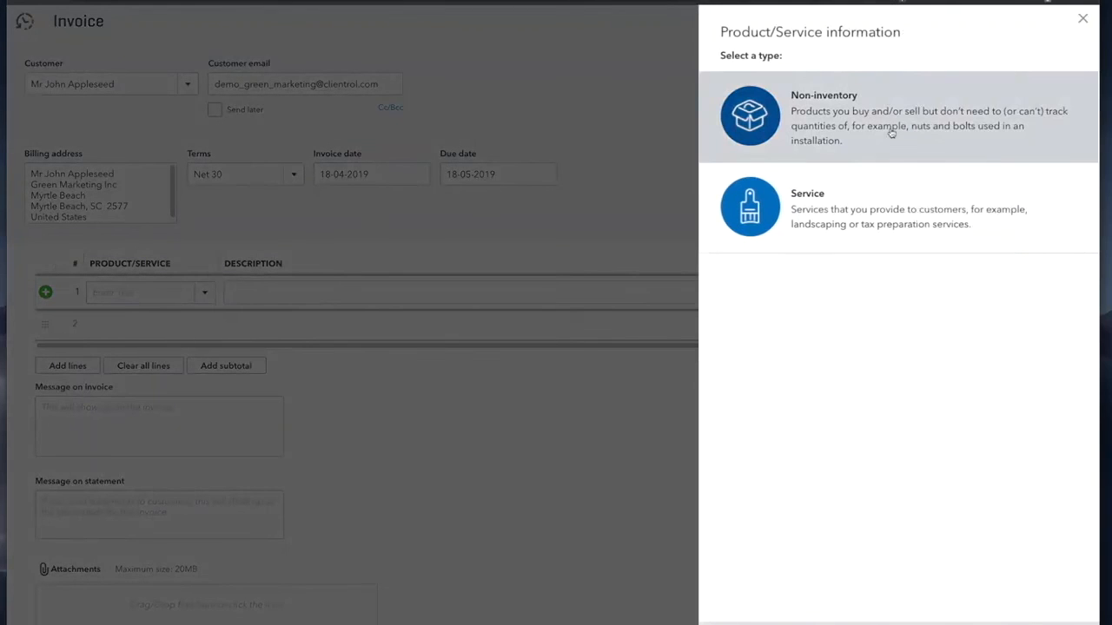
Step: Create a 50 Hours service with SKU CL50, category Hour Retainer and sales price 2500
click(807, 200)
text(50 Ho)
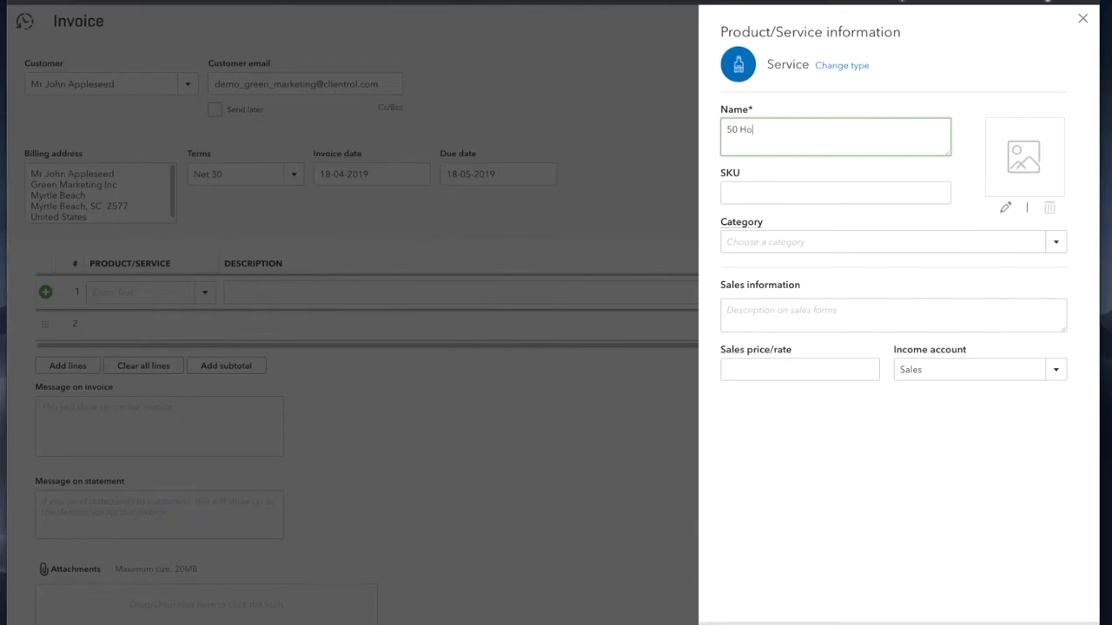
text(urs)
key(Tab)
text(cl)
text(CL)
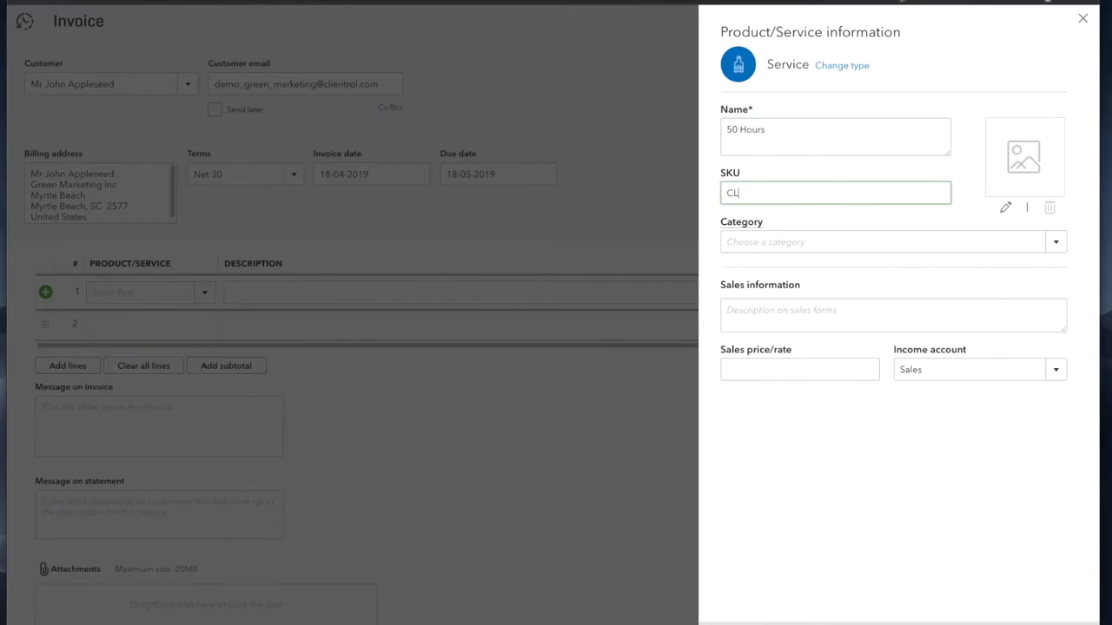
text(50)
click(789, 241)
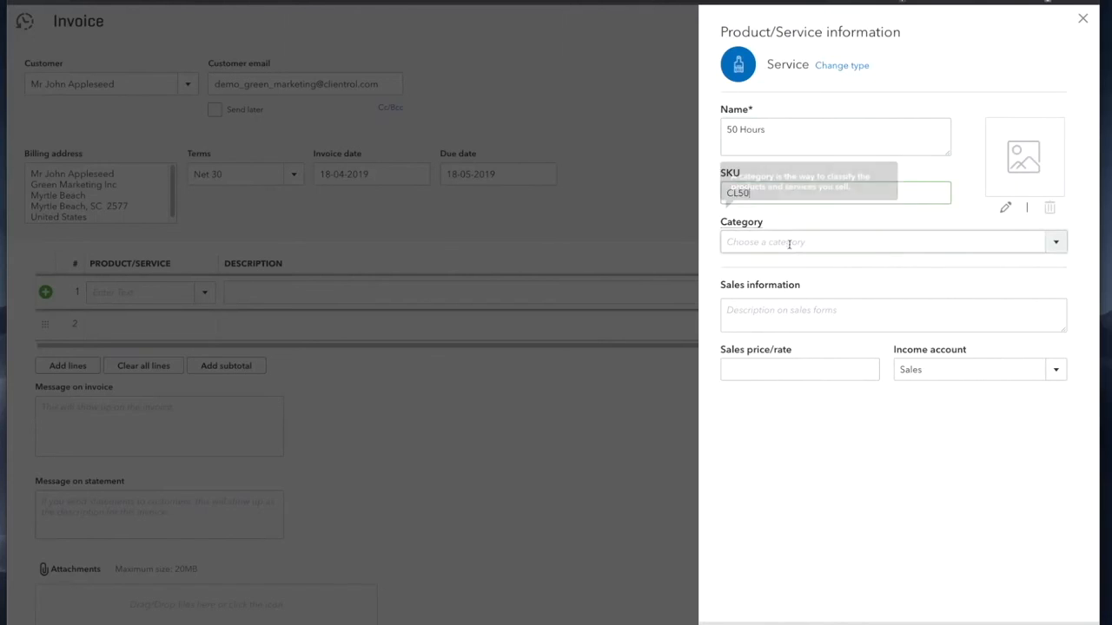
click(1055, 243)
click(794, 295)
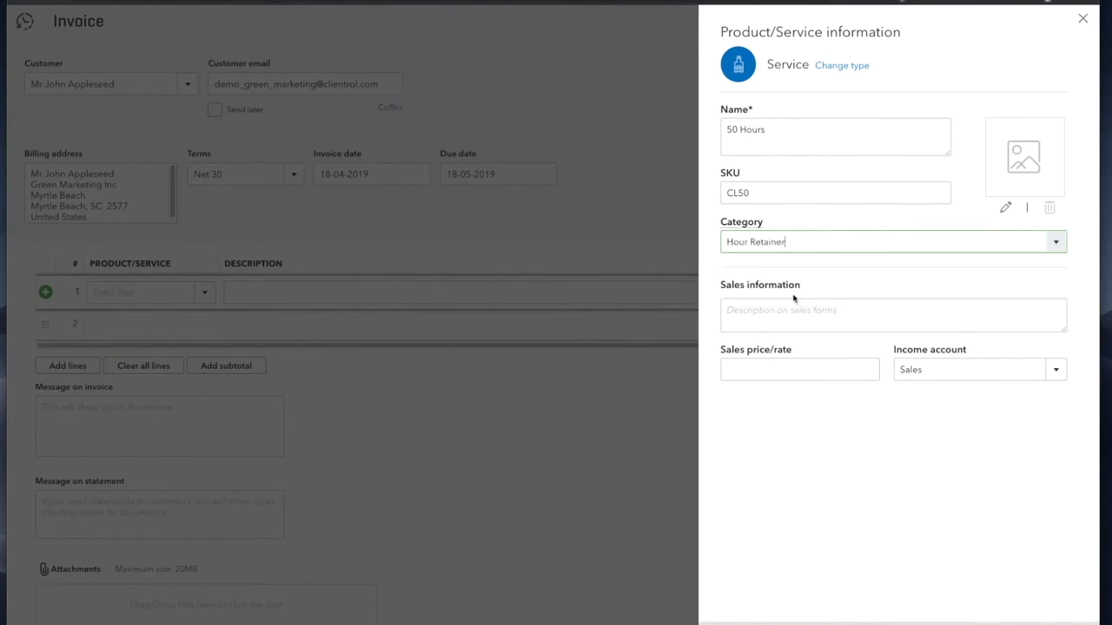
click(792, 369)
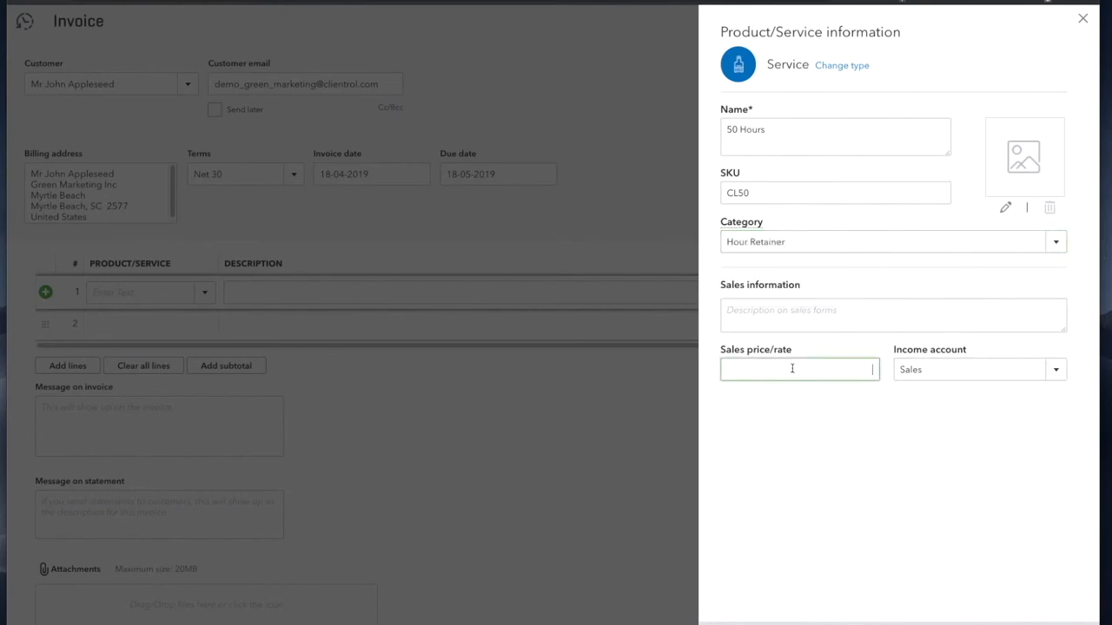
text(25800)
key(BackSpace)
key(BackSpace)
text(0)
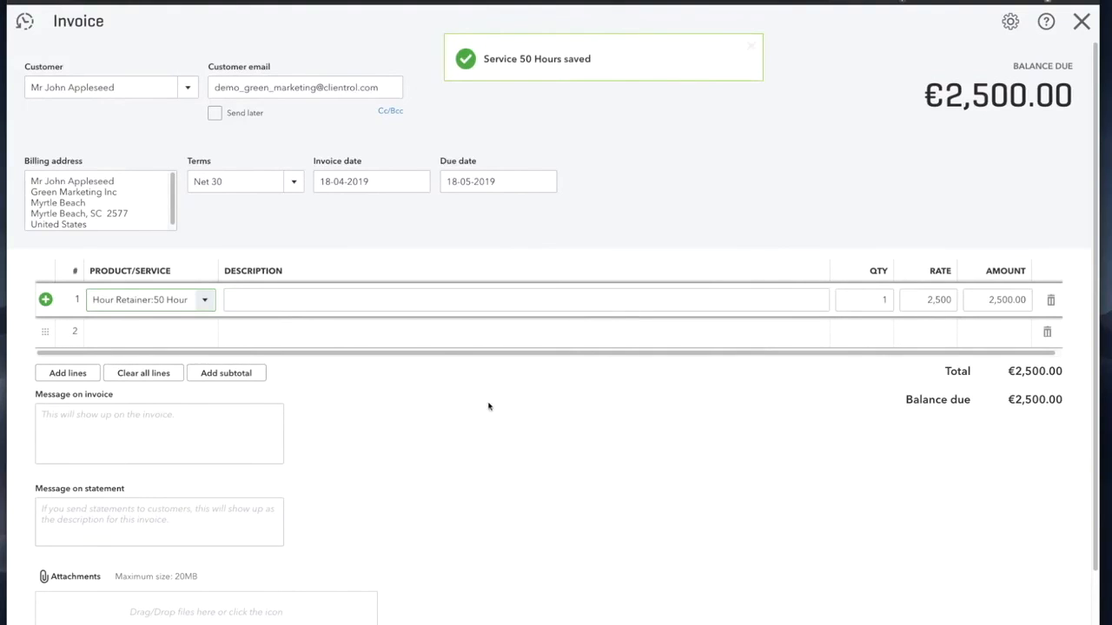
Step: Save invoice 1008 for €2,500.00, email it to the customer, and open Sales customers
click(1025, 623)
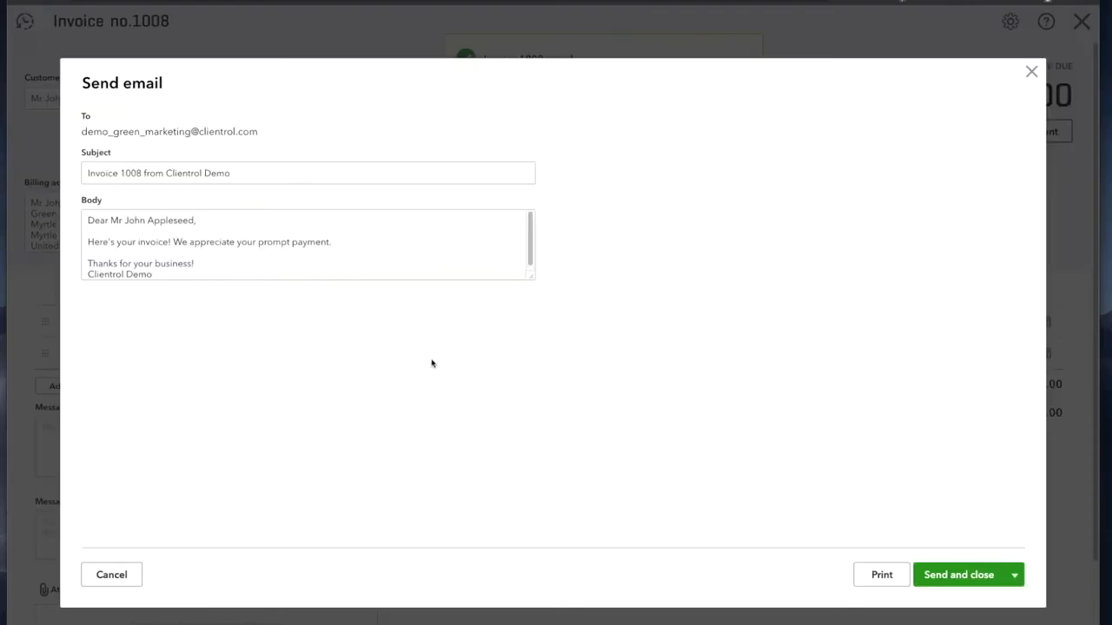
click(951, 574)
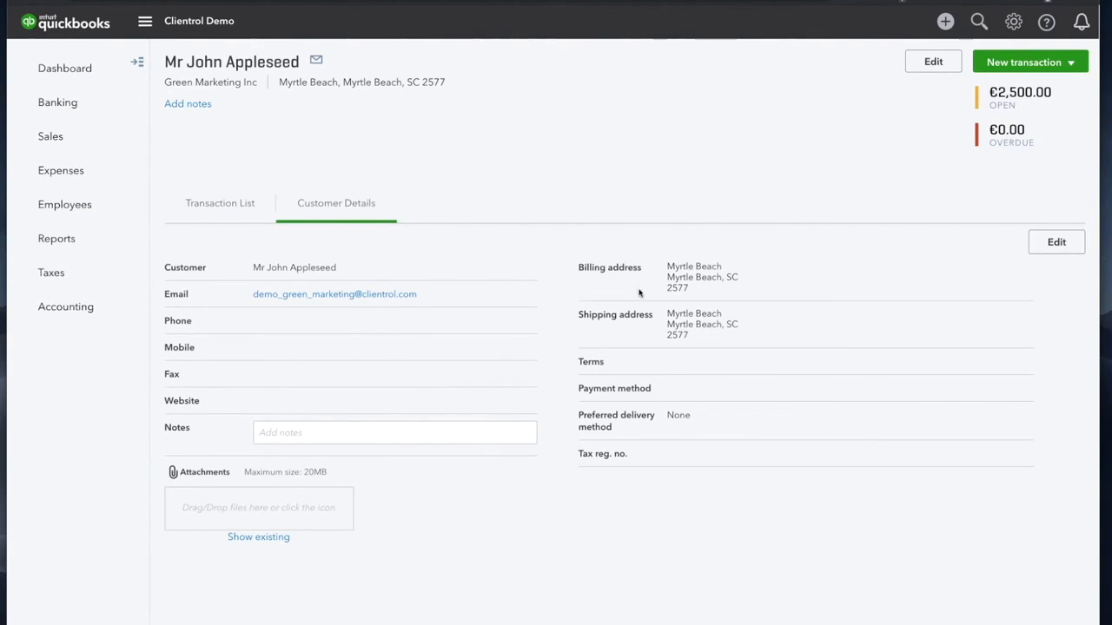
mouse_move(101, 117)
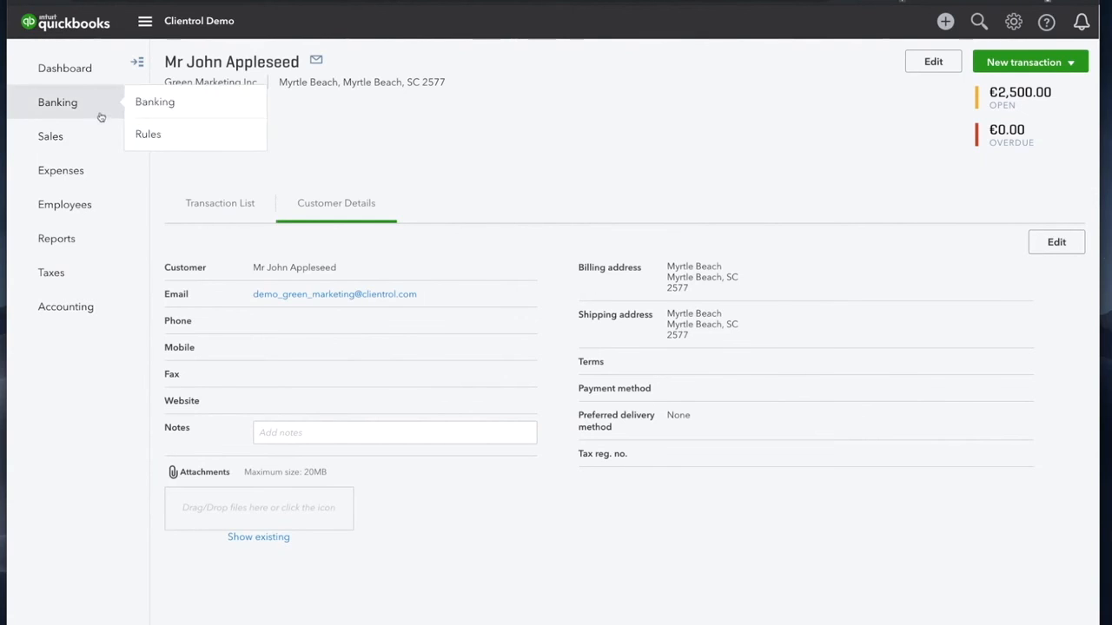
click(92, 134)
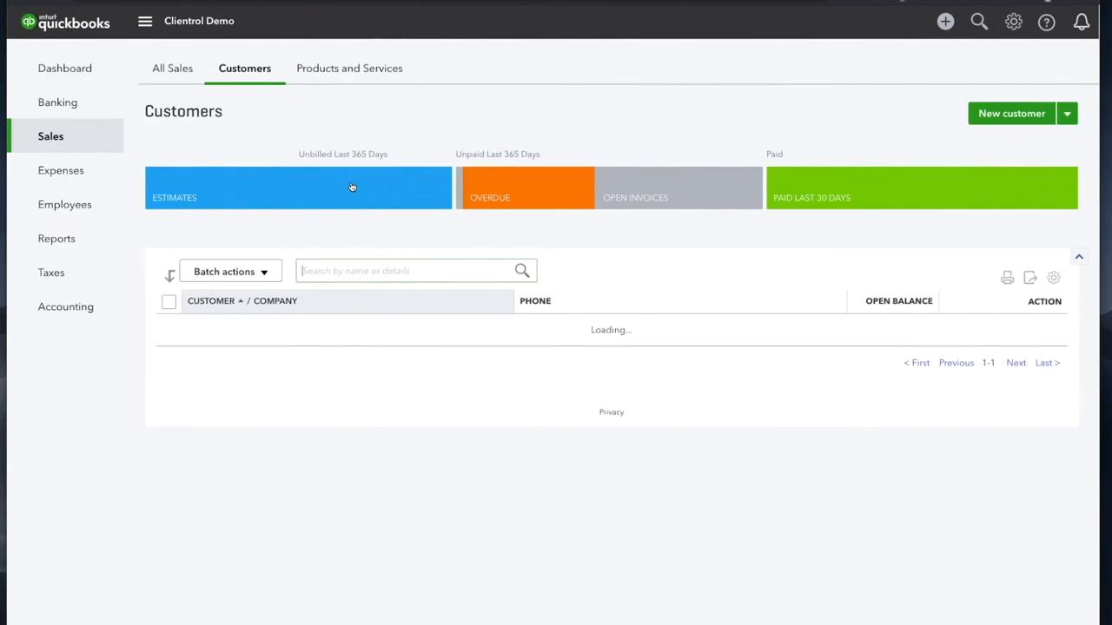
Step: Record the €2,500.00 payment against open invoice 1008 from All Sales
click(165, 68)
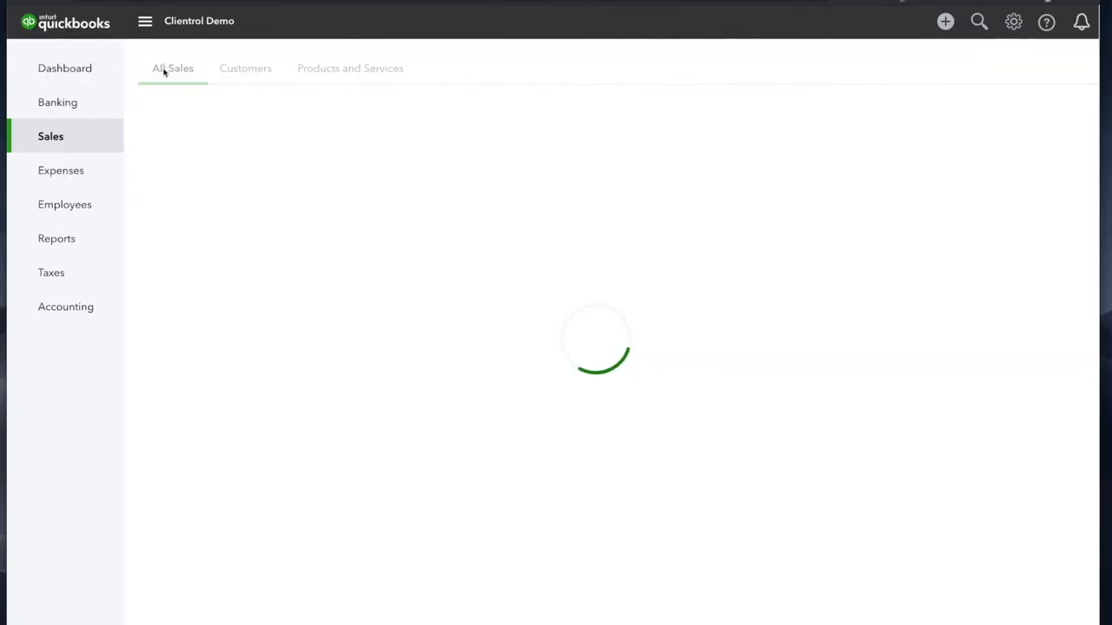
click(626, 183)
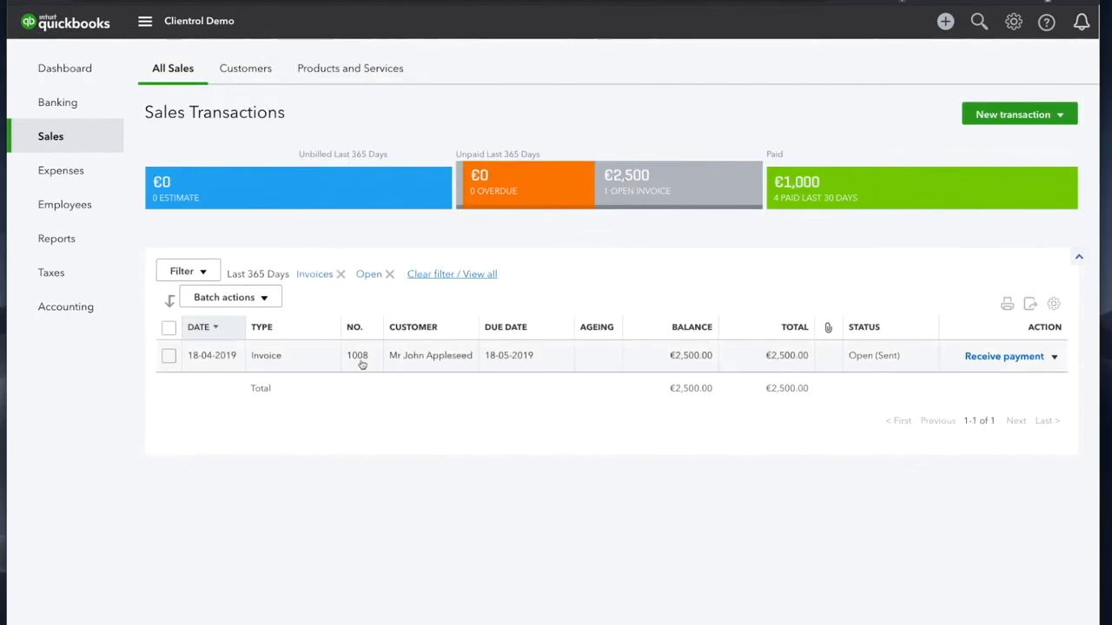
click(990, 357)
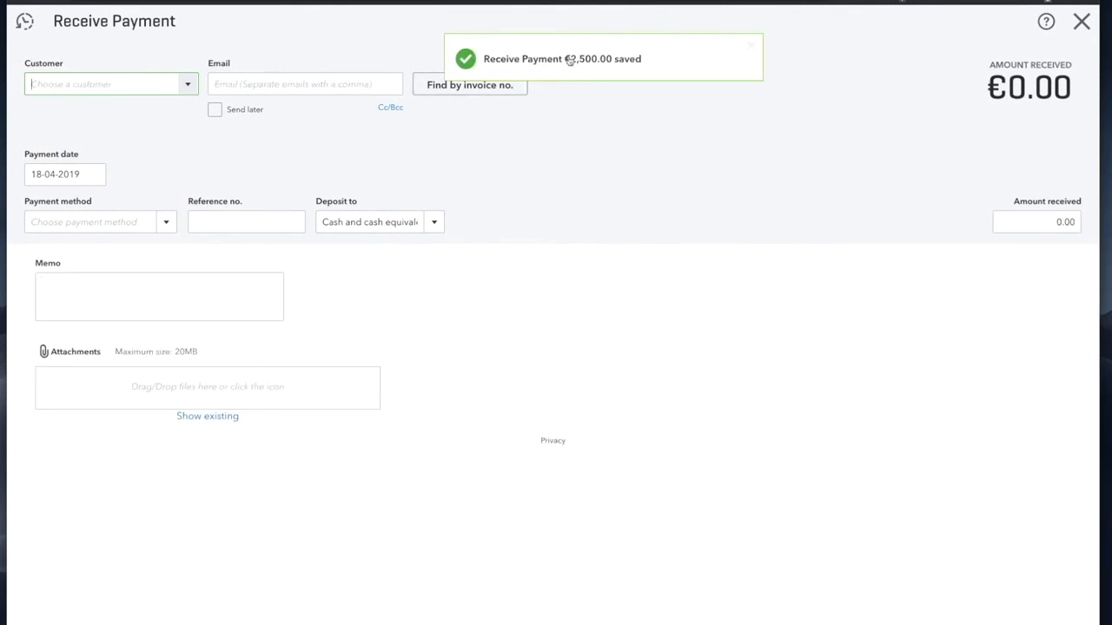
click(1081, 22)
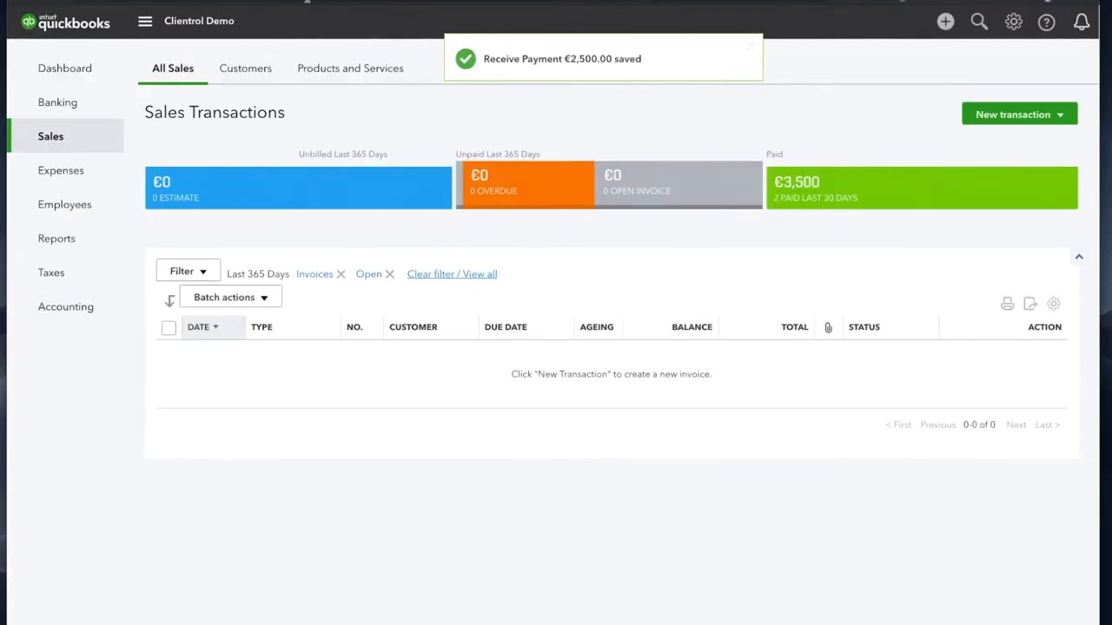